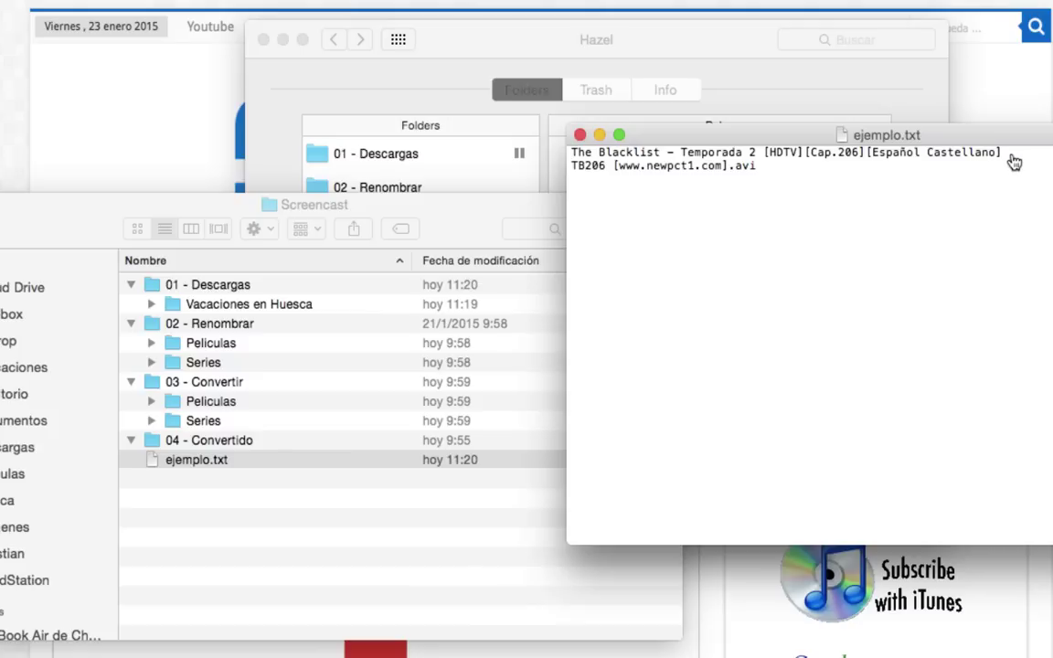
Rename the "Vacaciones en Huesca" folder as "The Blacklist - Temporada 2 [HDTV][Cap.206][Español Castellano]", copying the first line of ejemplo.txt
{"action": "left_click_drag", "start_coordinate": [1003, 153], "coordinate": [580, 137]}
{"action": "key", "text": "super+c"}
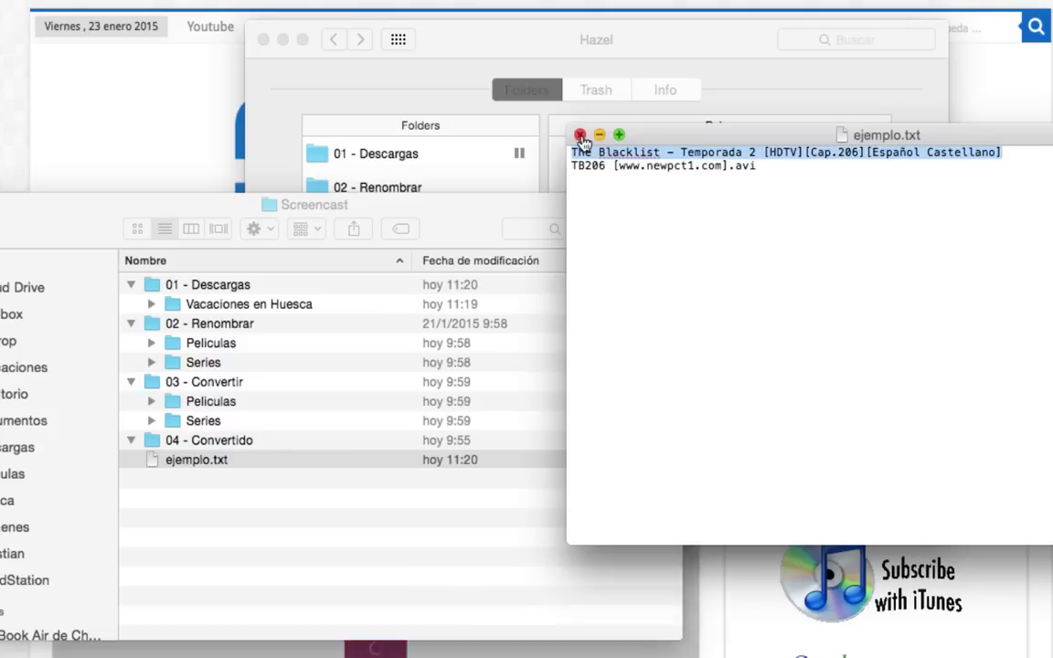
{"action": "left_click", "coordinate": [223, 311]}
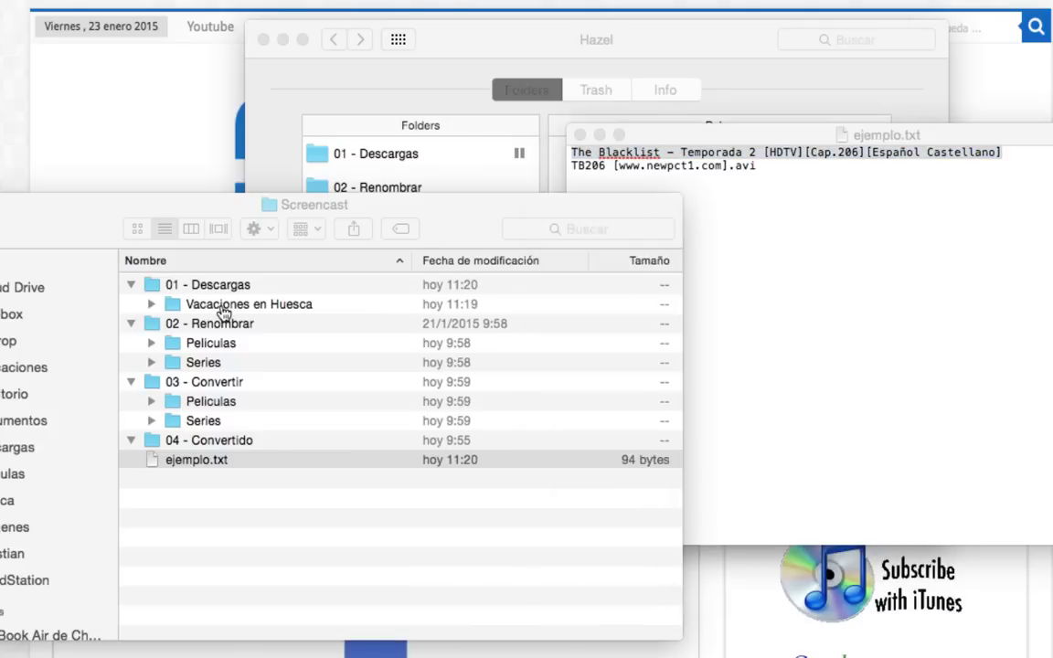
{"action": "left_click", "coordinate": [223, 308]}
{"action": "left_click", "coordinate": [223, 304]}
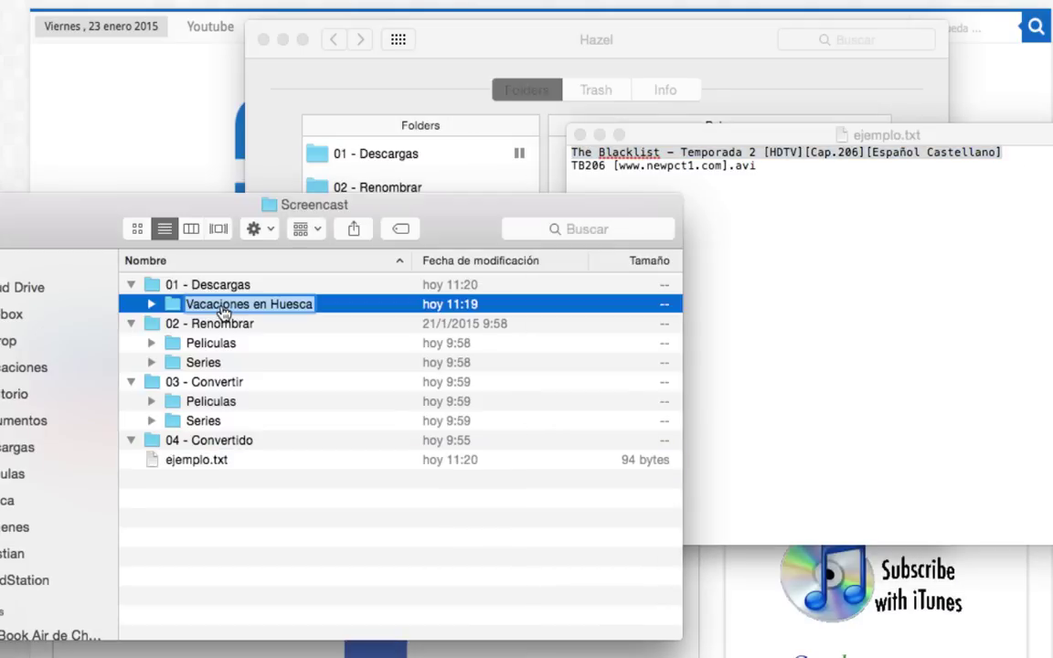
{"action": "key", "text": "super+v"}
{"action": "key", "text": "Return"}
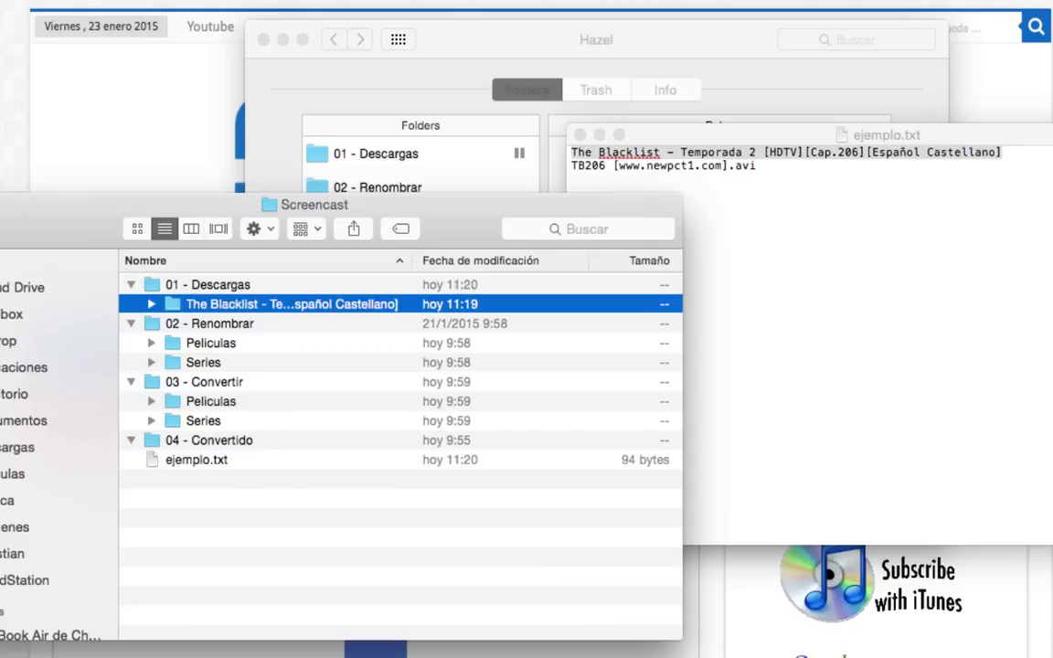
{"action": "double_click", "coordinate": [242, 311]}
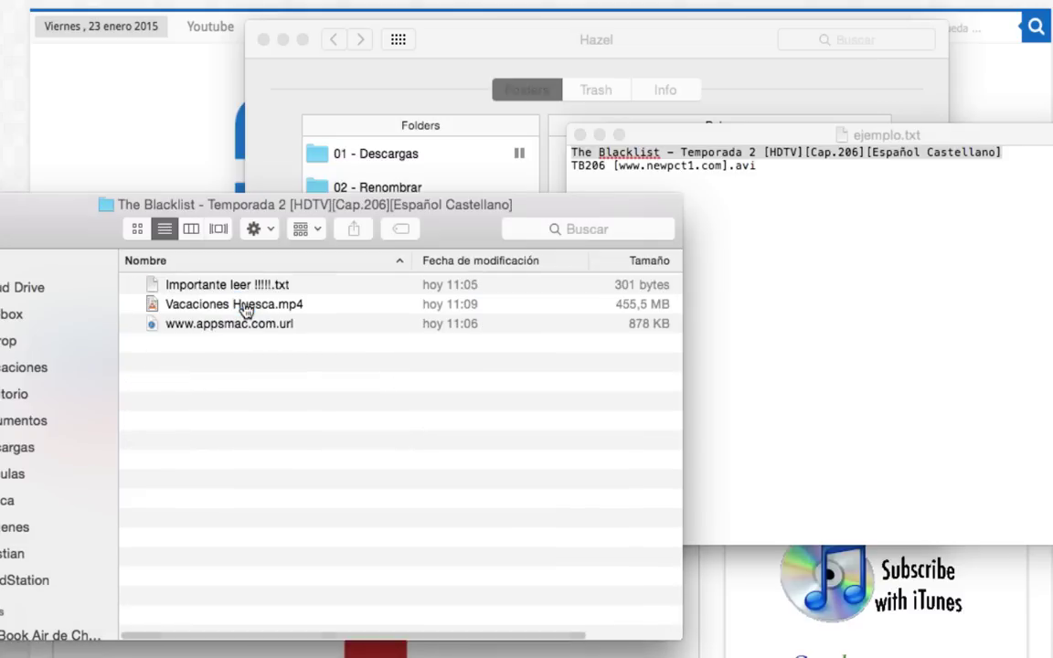
{"action": "left_click", "coordinate": [700, 172]}
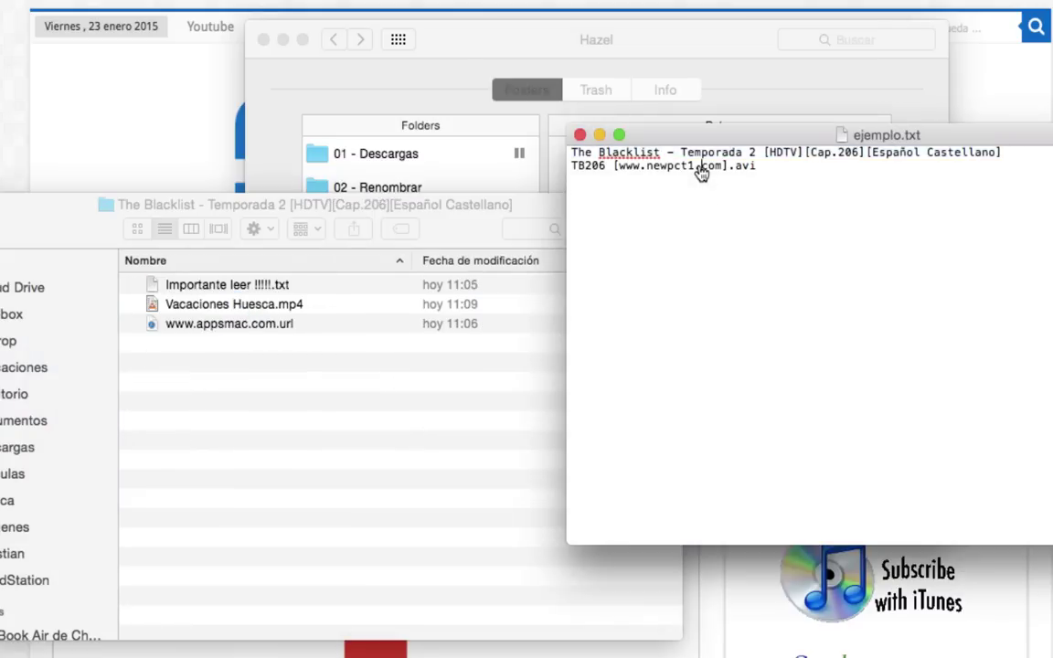
{"action": "triple_click", "coordinate": [700, 172]}
{"action": "left_click_drag", "start_coordinate": [773, 171], "coordinate": [571, 174]}
{"action": "key", "text": "super+c"}
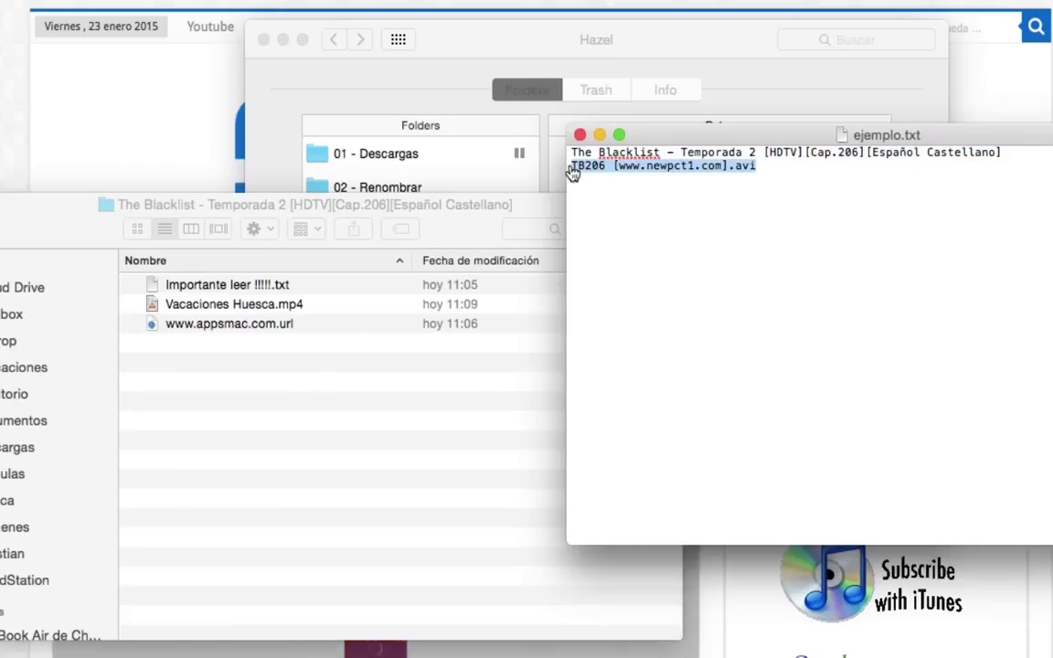
{"action": "left_click", "coordinate": [212, 305]}
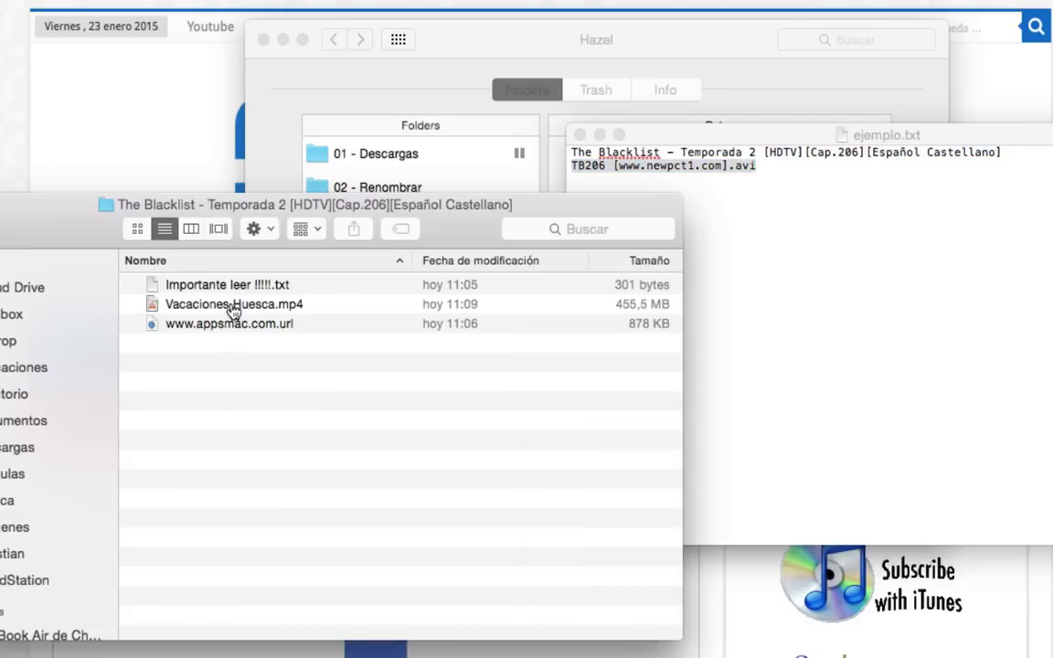
{"action": "left_click", "coordinate": [233, 309]}
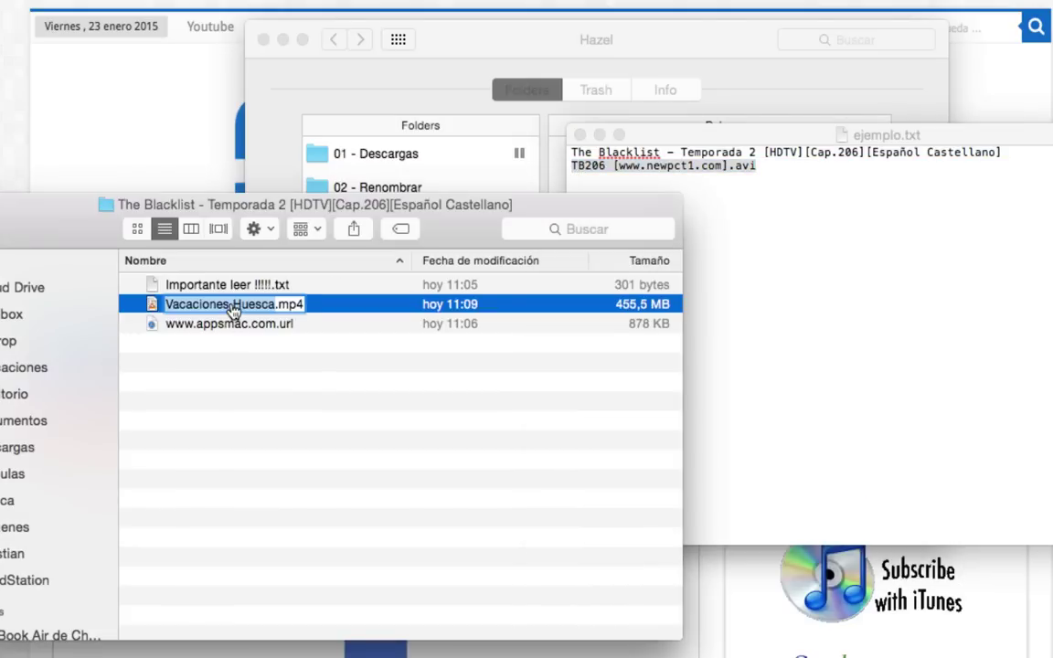
{"action": "key", "text": "super+v"}
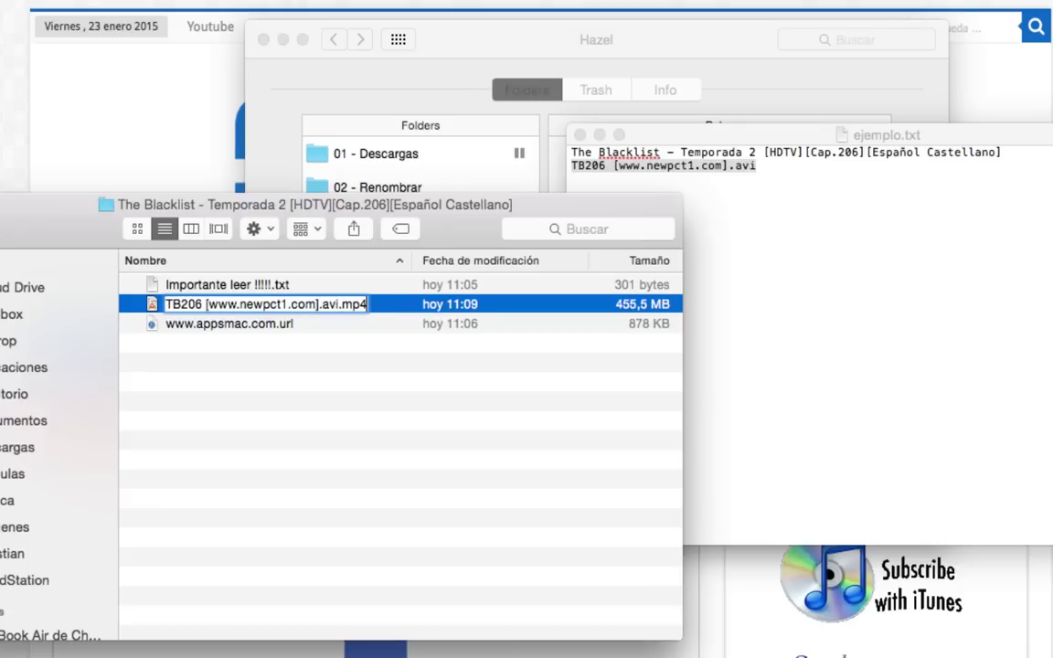
{"action": "key", "text": "BackSpace"}
{"action": "key", "text": "BackSpace"}
{"action": "key", "text": "BackSpace"}
{"action": "key", "text": "BackSpace"}
{"action": "key", "text": "Return"}
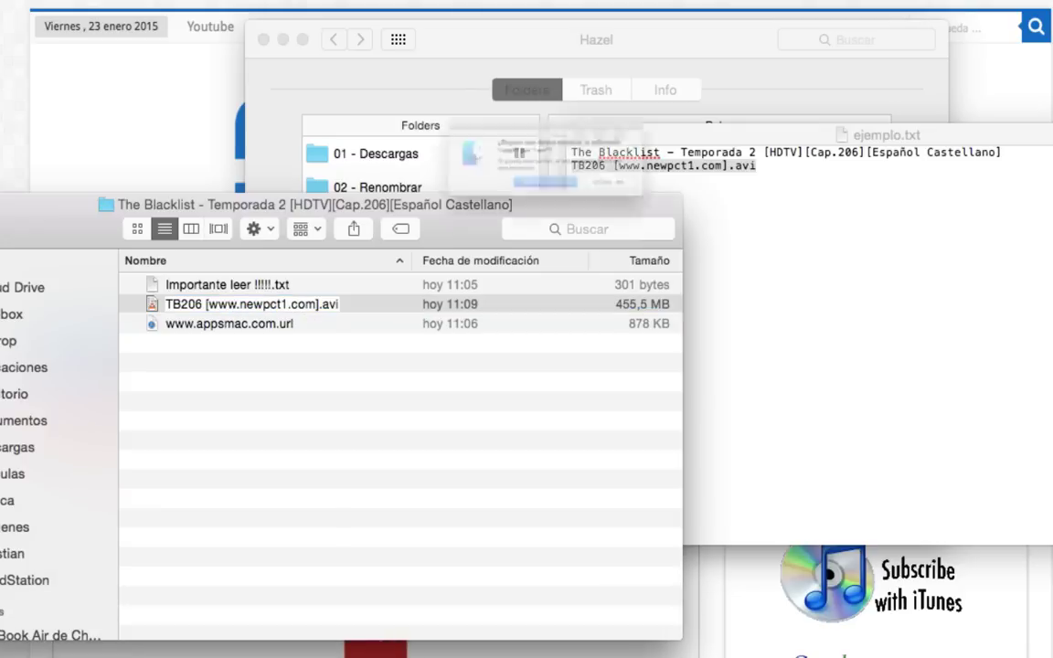
{"action": "left_click", "coordinate": [683, 212]}
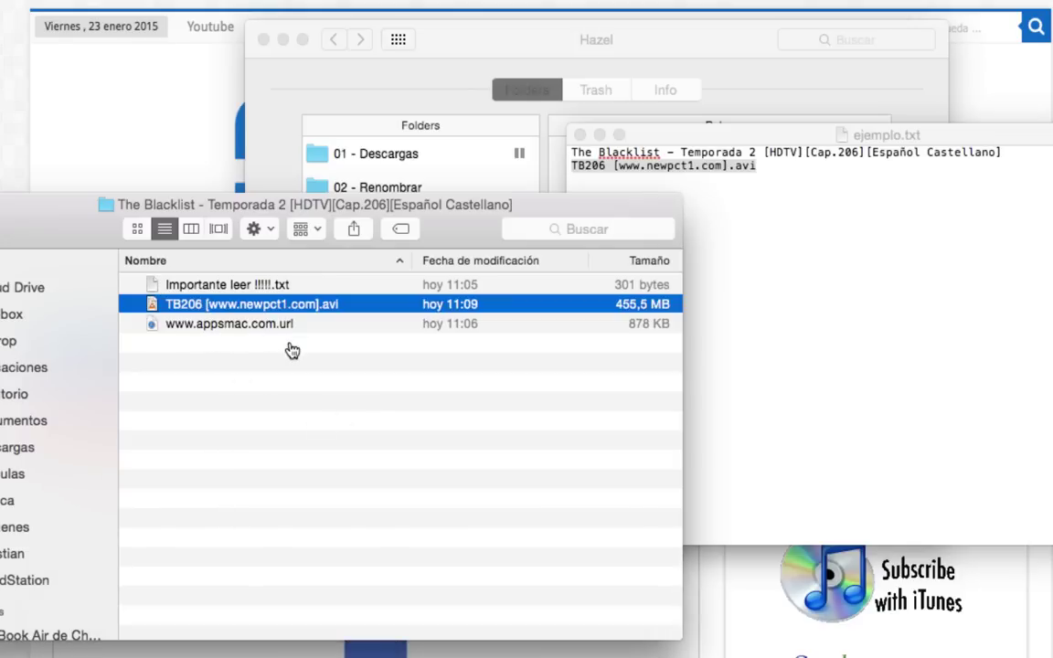
Go back up to the Screencast folder with the Blacklist folder's contents expanded, and close ejemplo.txt
{"action": "key", "text": "super+Up"}
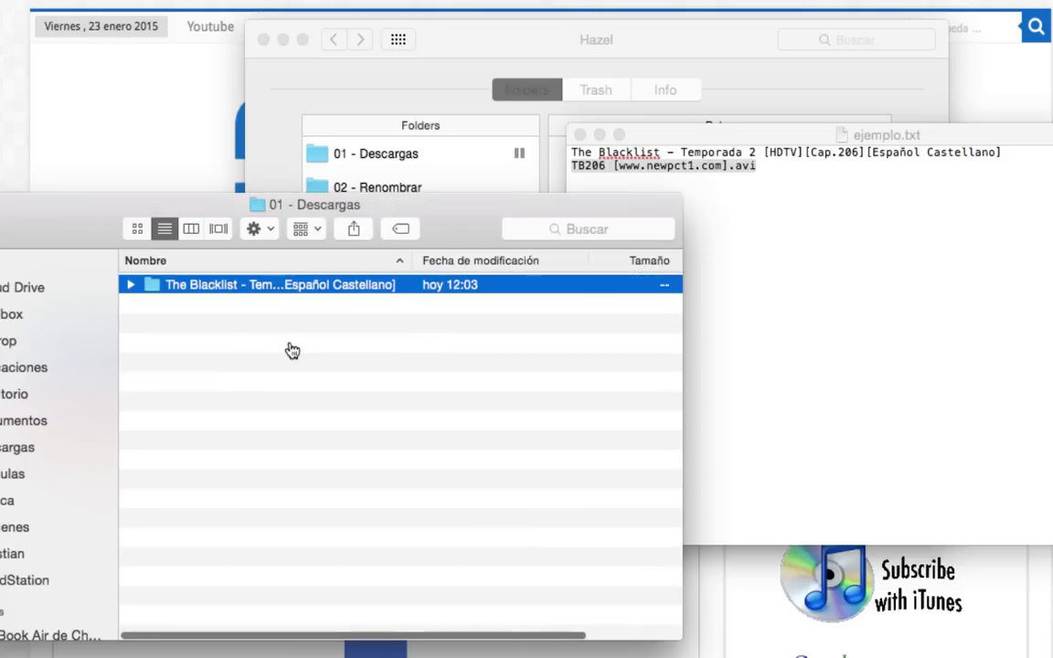
{"action": "key", "text": "super+Up"}
{"action": "left_click", "coordinate": [150, 304]}
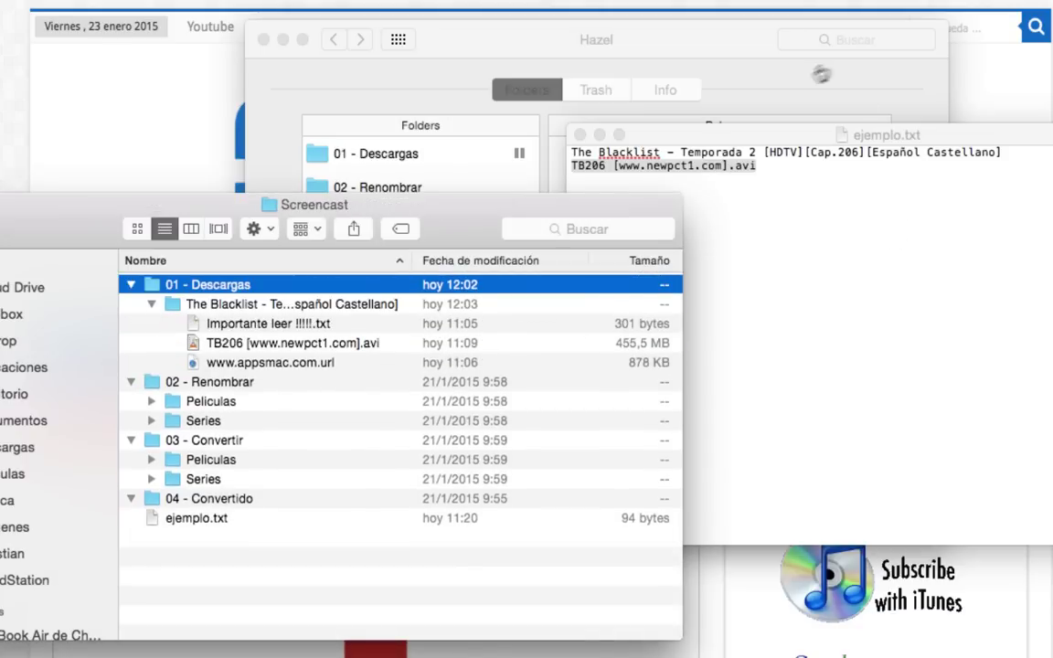
{"action": "left_click", "coordinate": [582, 136]}
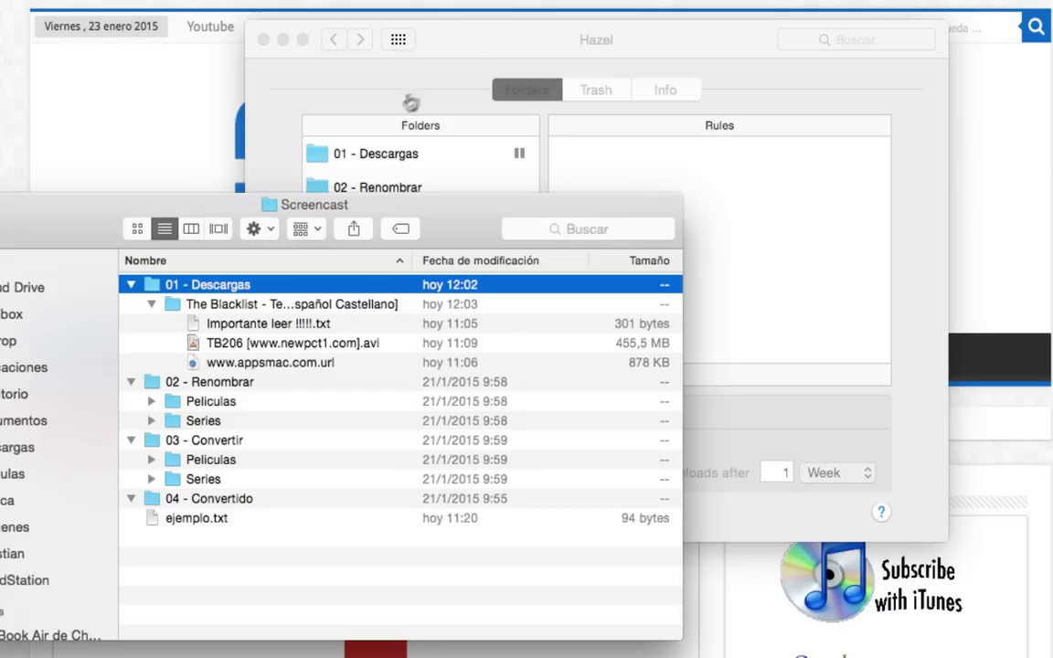
Switch to Hazel, show the rules of the 01 - Descargas folder, and move the window clear of the file listing
{"action": "left_click", "coordinate": [384, 162]}
{"action": "left_click", "coordinate": [384, 162]}
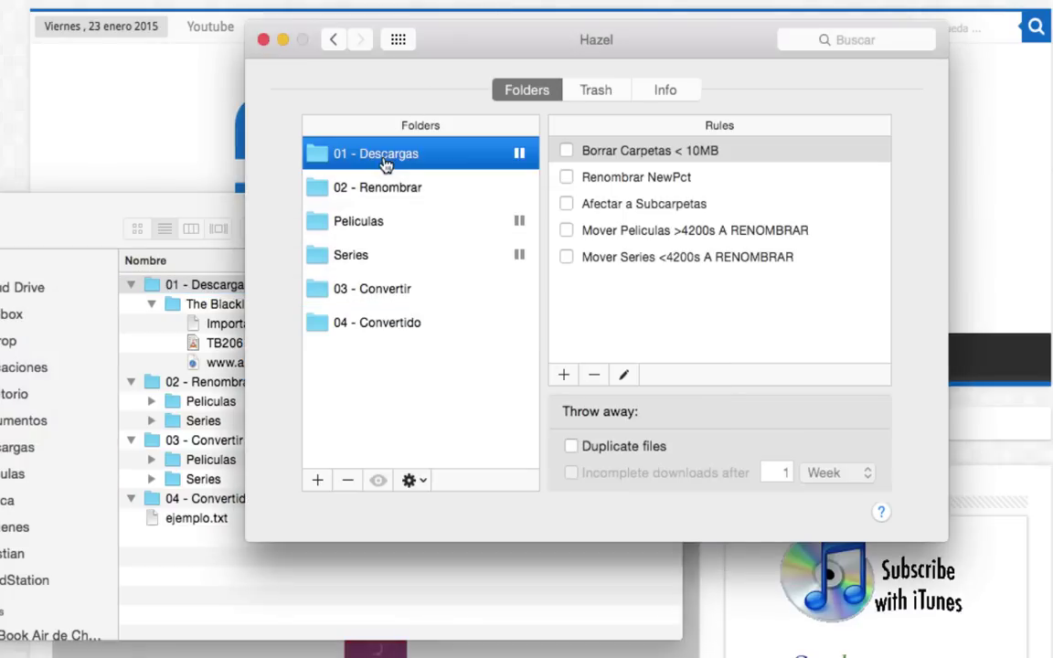
{"action": "left_click_drag", "start_coordinate": [489, 47], "coordinate": [664, 33]}
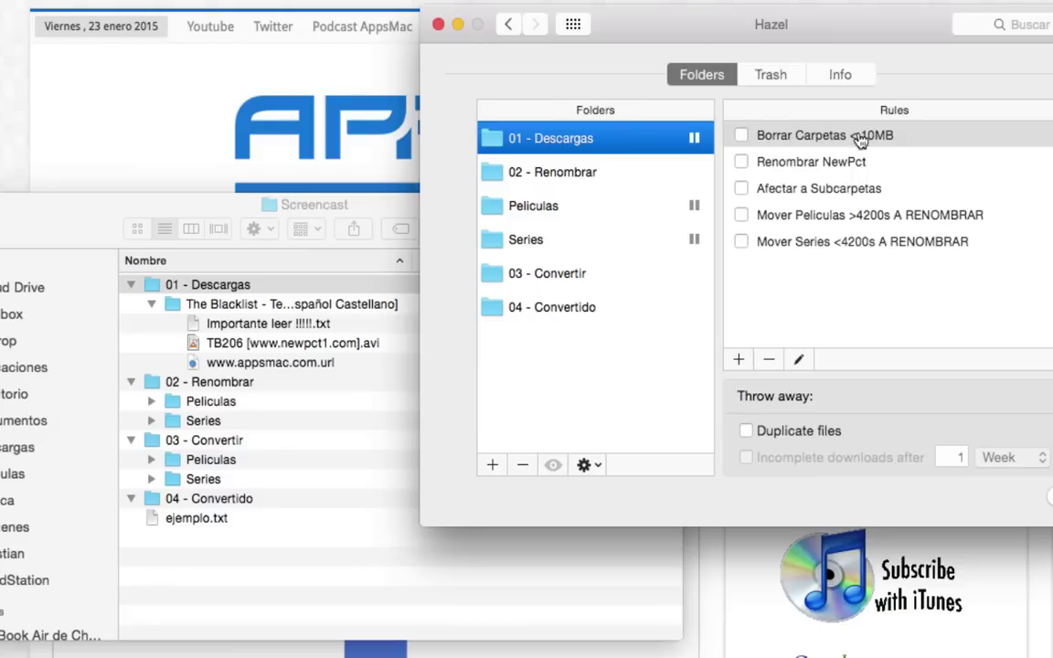
Review the conditions and action of the "Borrar Carpetas < 10MB" rule against the downloaded folder, and close it without changes
{"action": "left_click", "coordinate": [795, 137]}
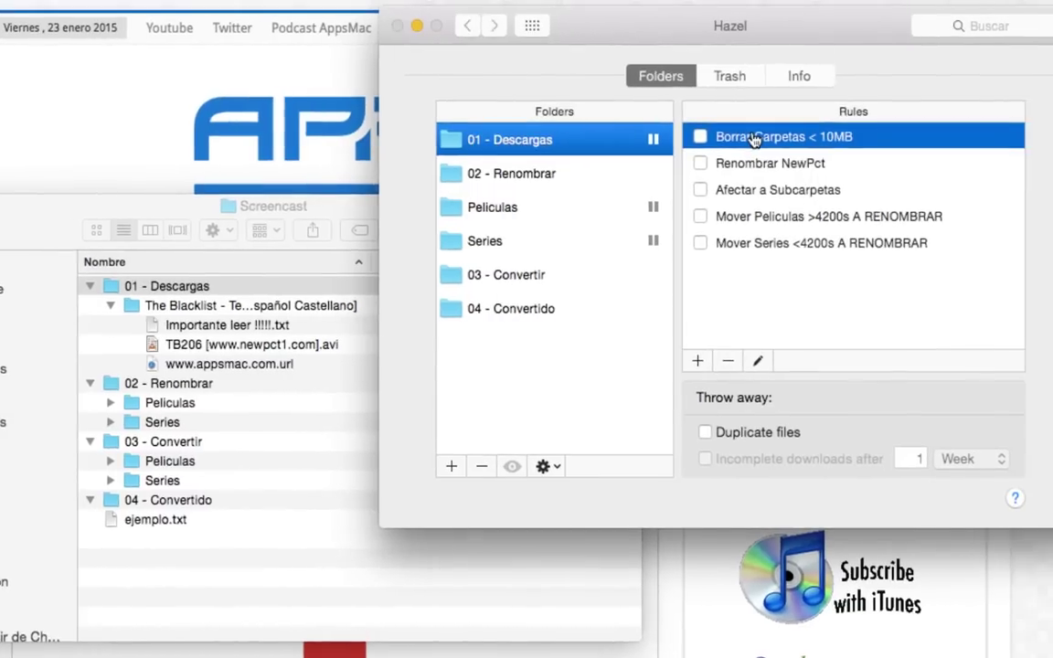
{"action": "double_click", "coordinate": [795, 137]}
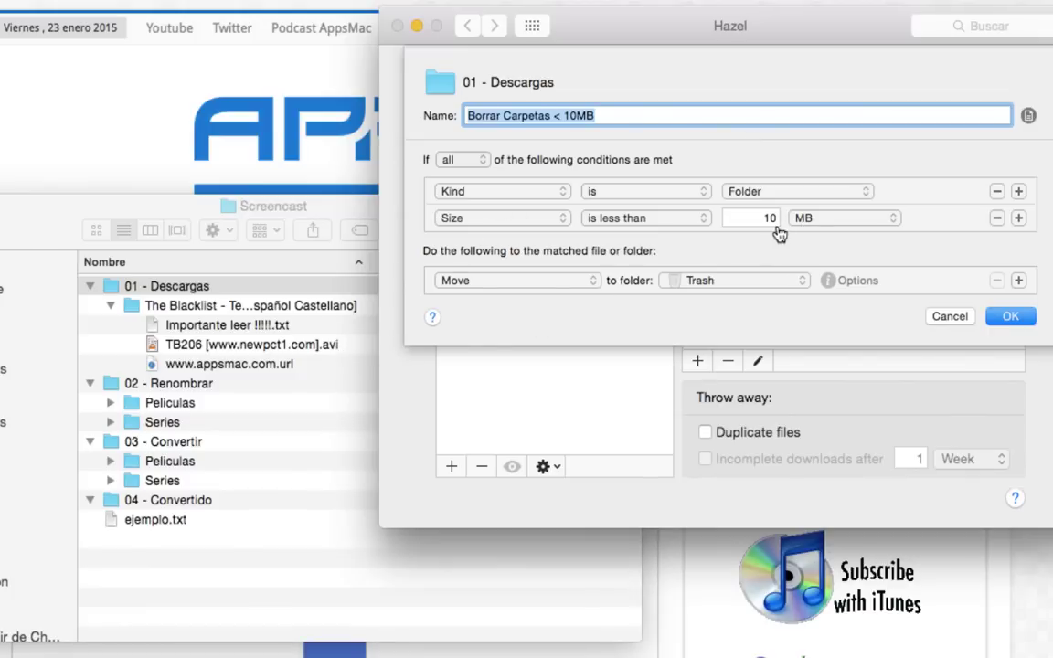
{"action": "left_click", "coordinate": [334, 209]}
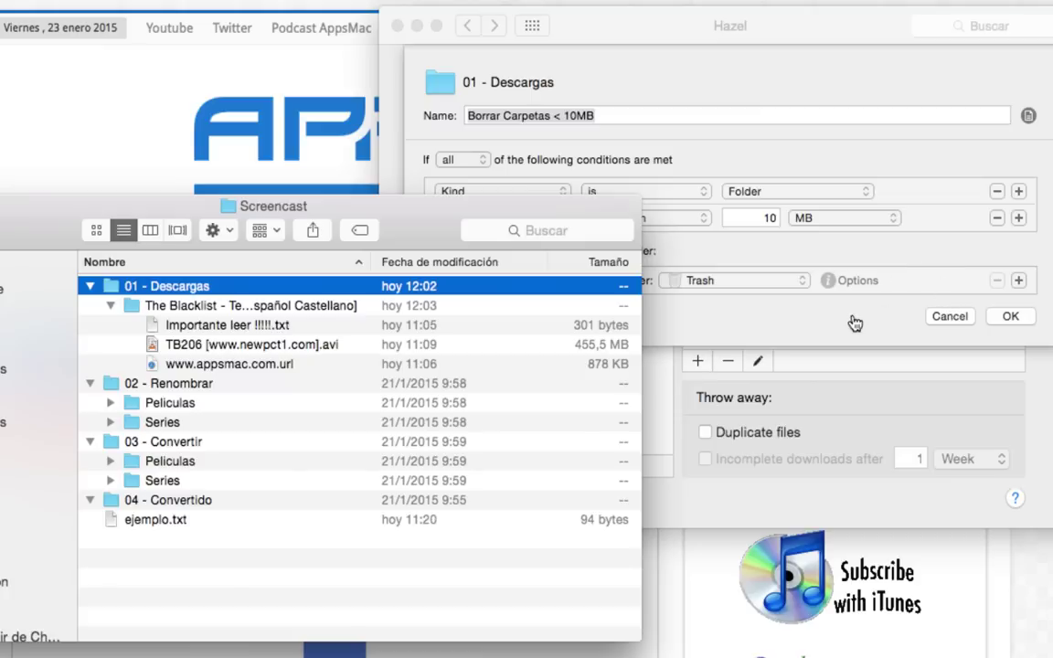
{"action": "left_click", "coordinate": [758, 275]}
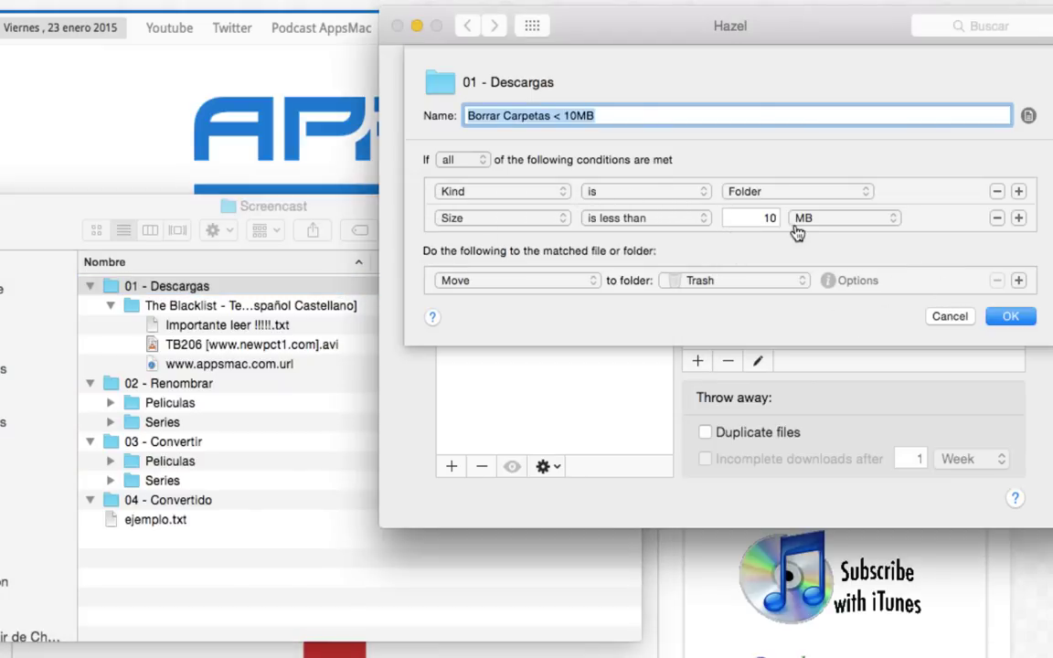
{"action": "left_click", "coordinate": [946, 316]}
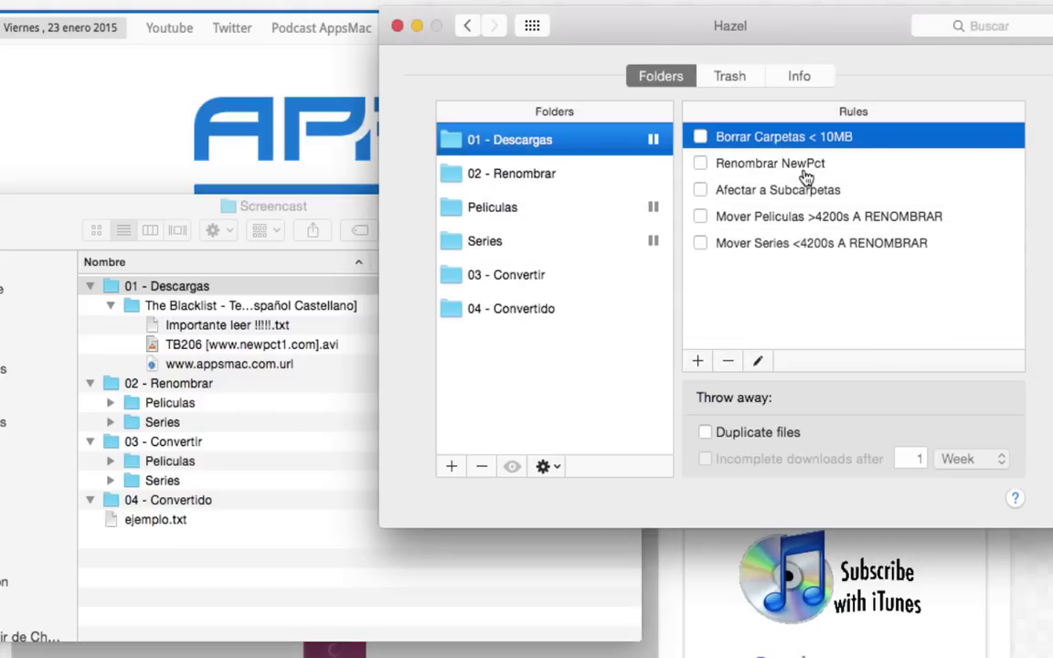
Review the name and kind conditions and the rename pattern of the "Renombrar NewPct" rule, and close it without changes
{"action": "double_click", "coordinate": [803, 168]}
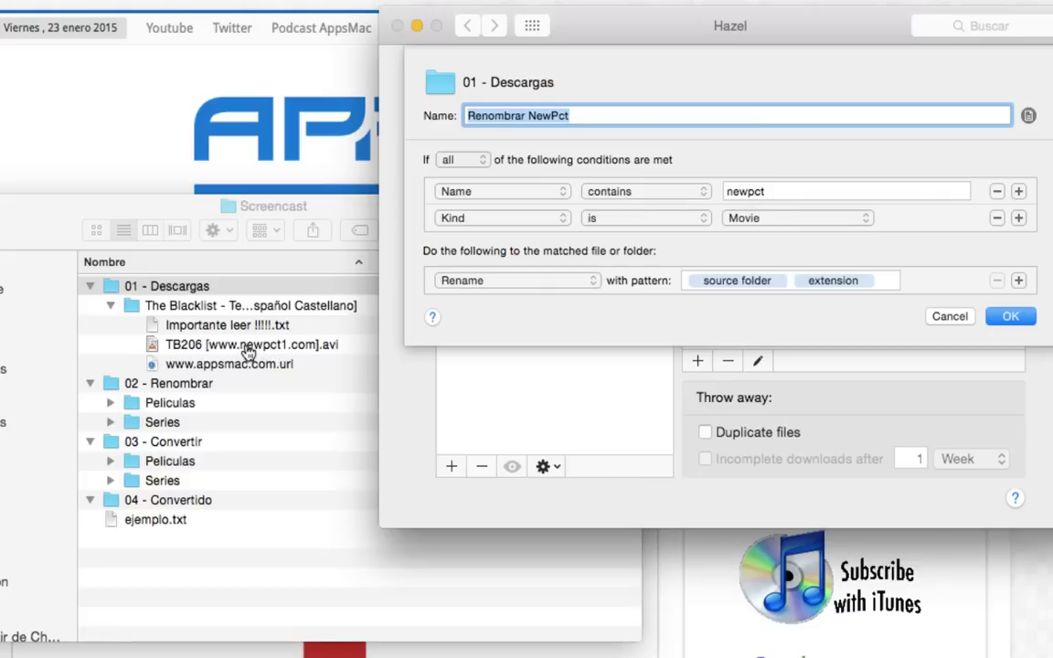
{"action": "left_click_drag", "start_coordinate": [249, 346], "coordinate": [467, 370]}
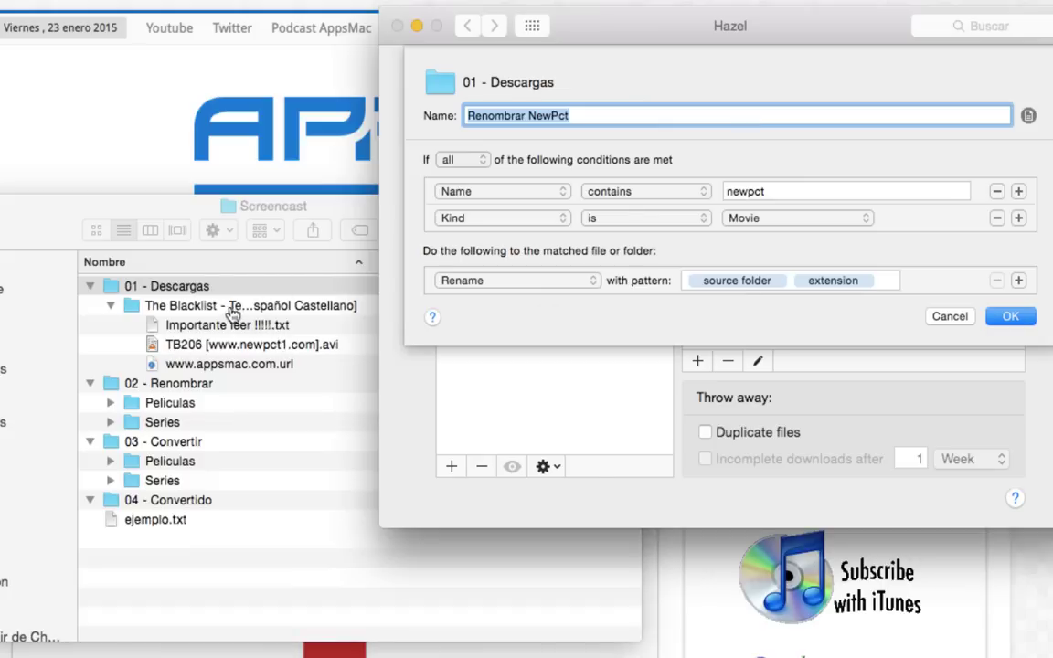
{"action": "left_click", "coordinate": [933, 317]}
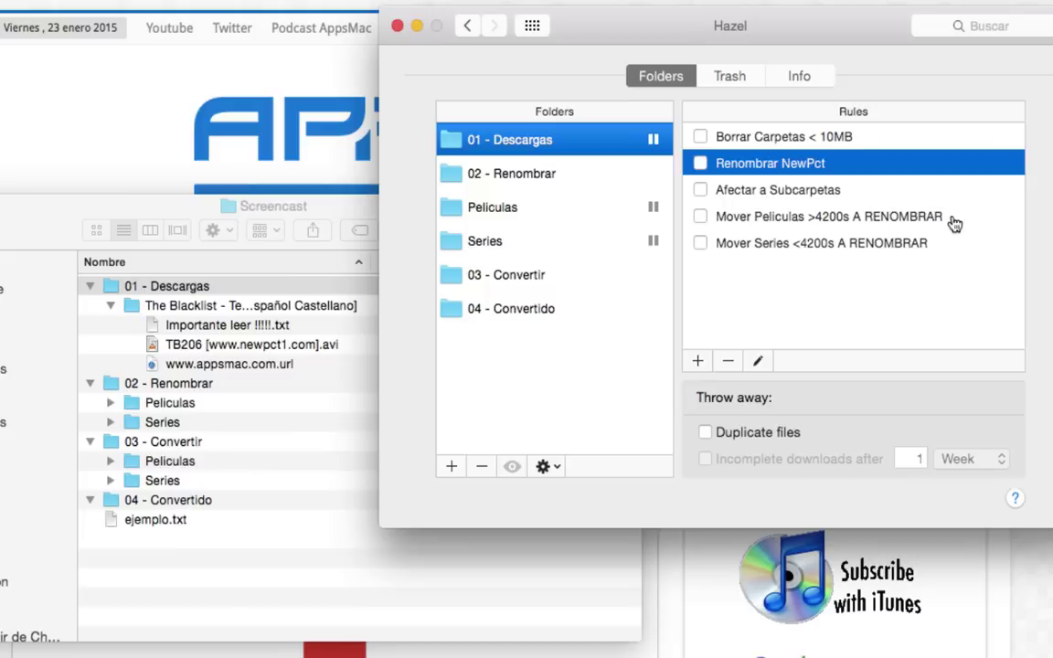
Examine the "Mover Peliculas >4200s A RENOMBRAR" rule and its embedded duration script, and close it without changes
{"action": "double_click", "coordinate": [789, 219]}
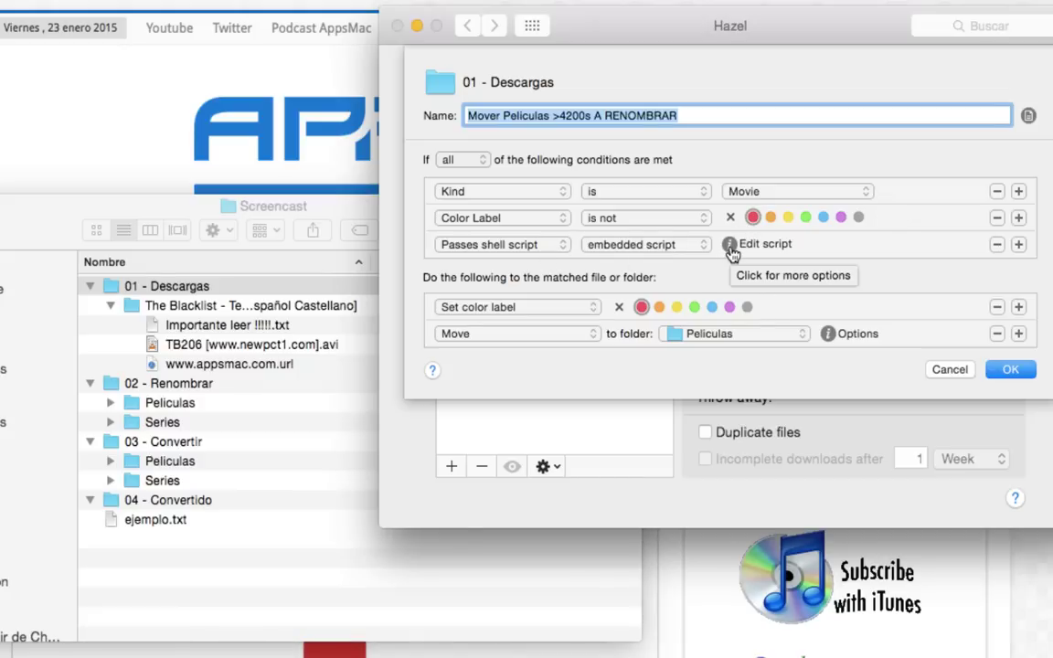
{"action": "left_click", "coordinate": [731, 249]}
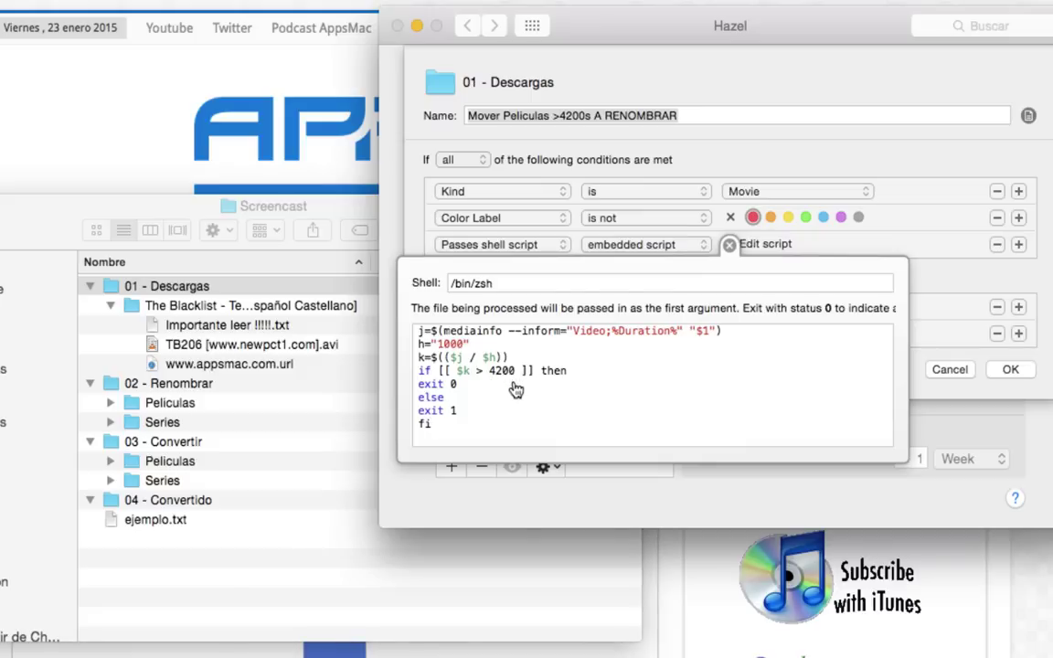
{"action": "left_click", "coordinate": [922, 262]}
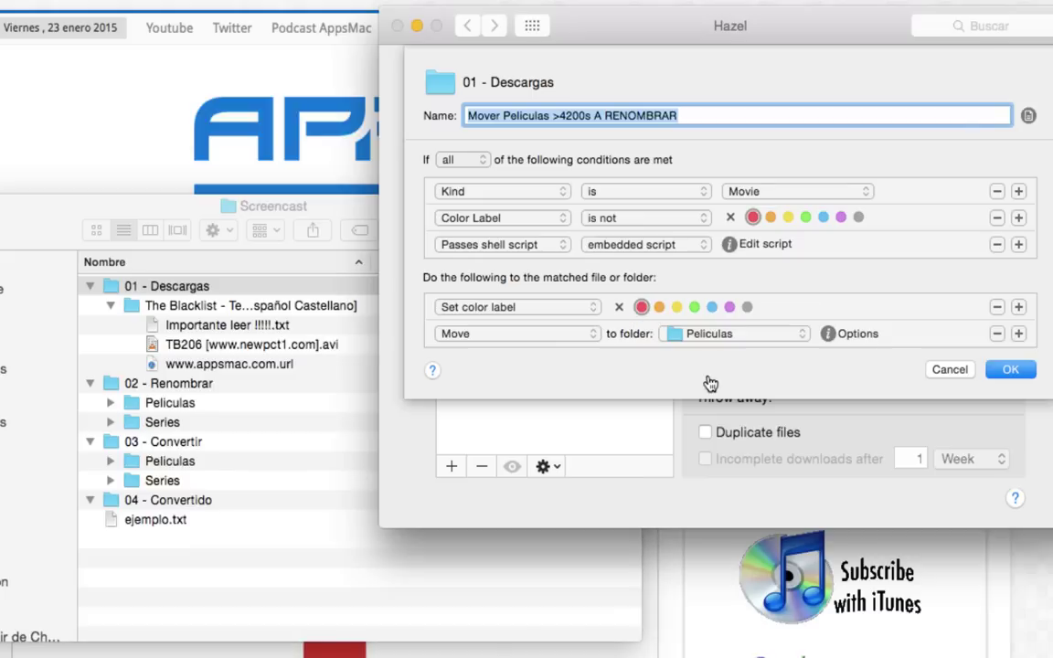
{"action": "left_click", "coordinate": [948, 370]}
Examine the "Mover Series <4200s A RENOMBRAR" rule and its embedded script with the mediainfo call, and close it without changes
{"action": "double_click", "coordinate": [806, 245]}
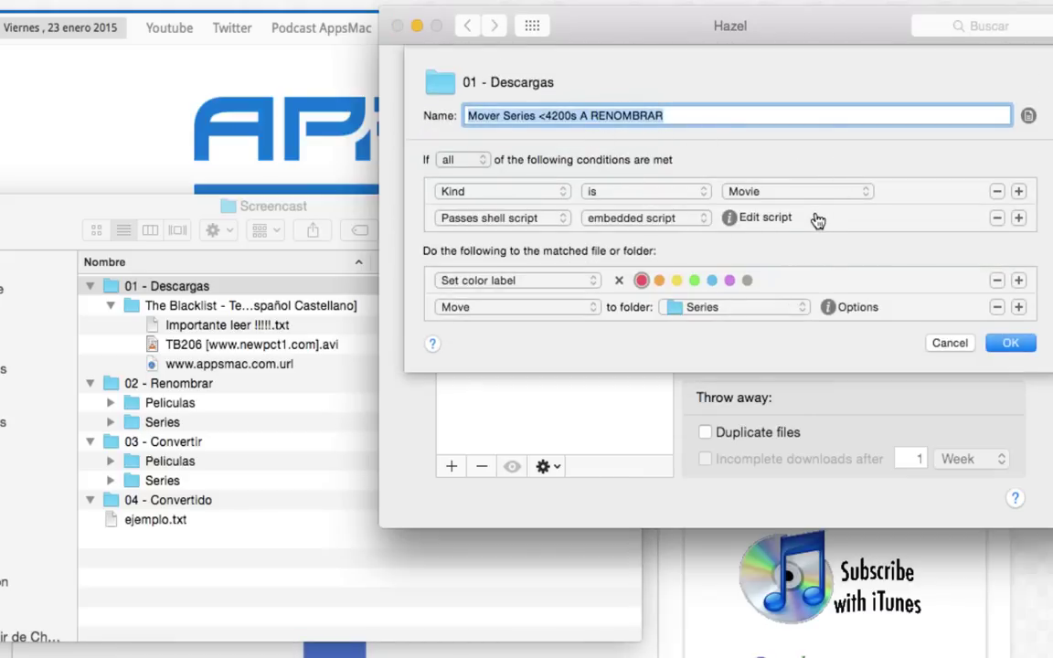
{"action": "left_click", "coordinate": [729, 217]}
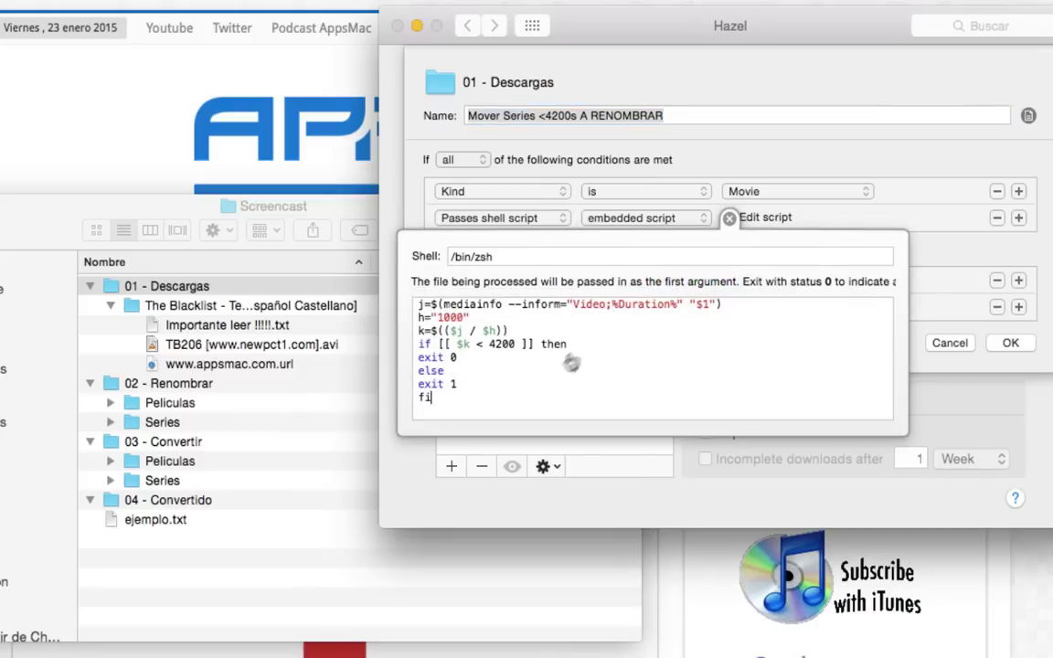
{"action": "left_click", "coordinate": [737, 166]}
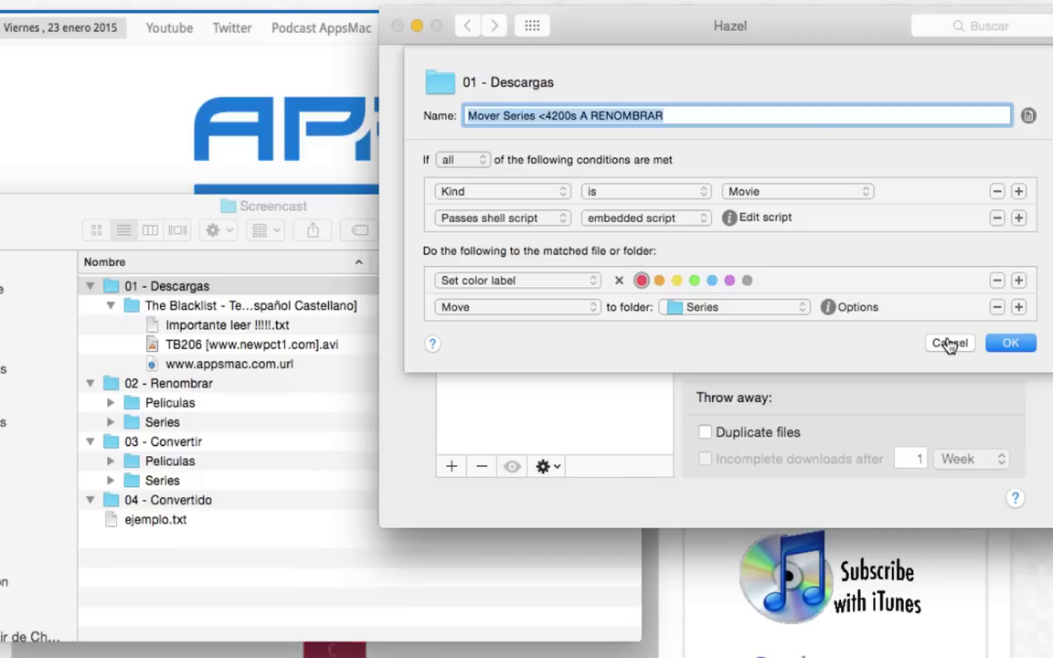
{"action": "left_click", "coordinate": [729, 217]}
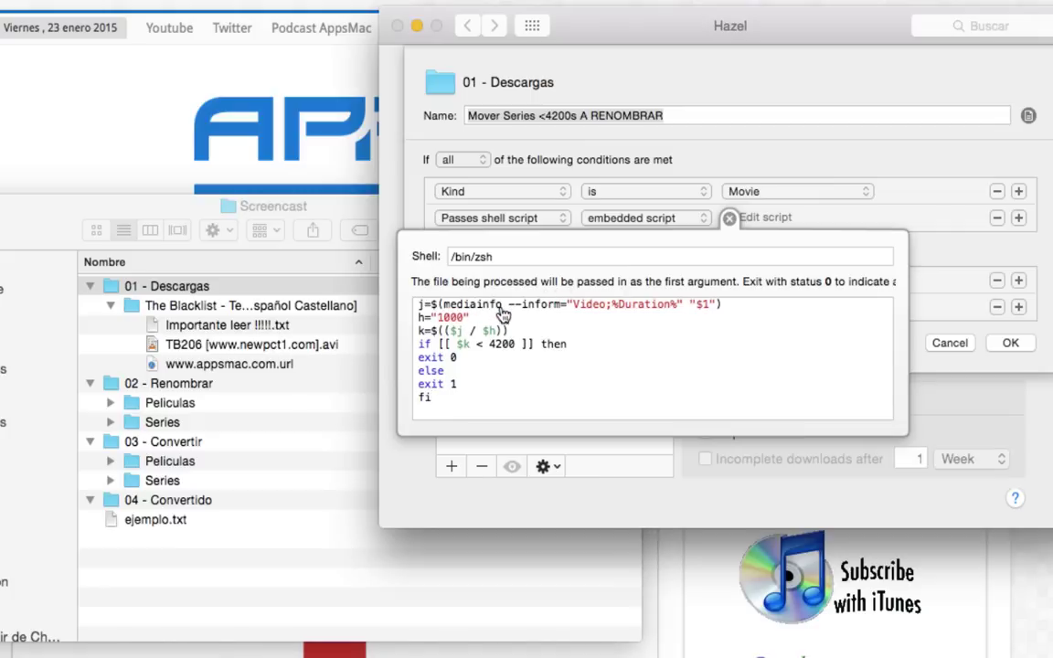
{"action": "left_click", "coordinate": [948, 345]}
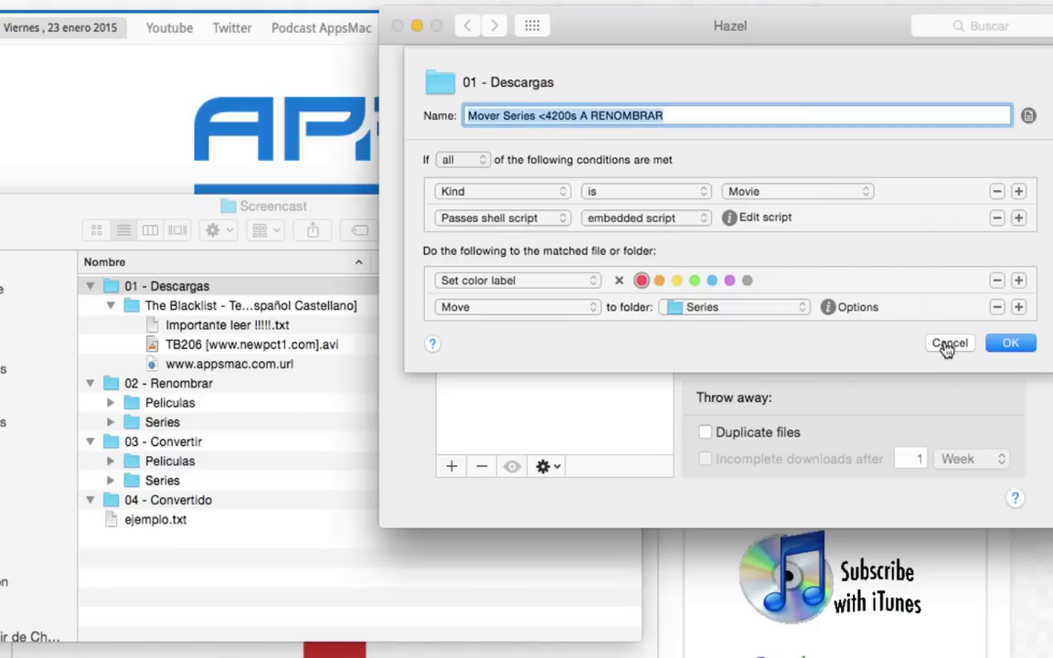
{"action": "left_click", "coordinate": [947, 345]}
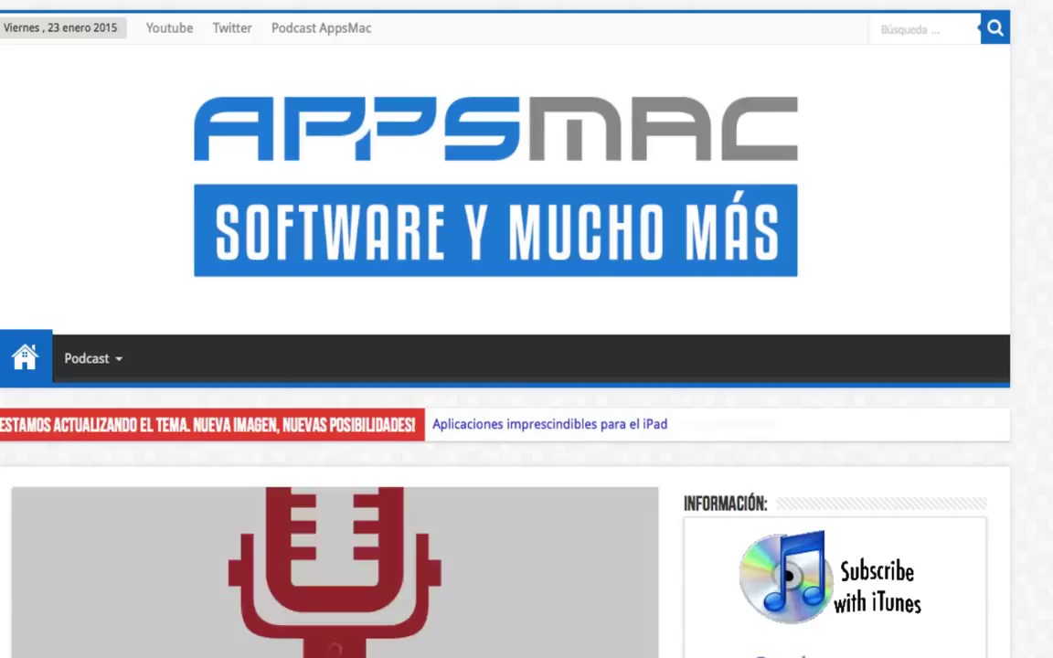
Search the web for mediainfo in a new tab and open the official Mac OS releases on the MediaInfo download site
{"action": "key", "text": "super+t"}
{"action": "type", "text": "media"}
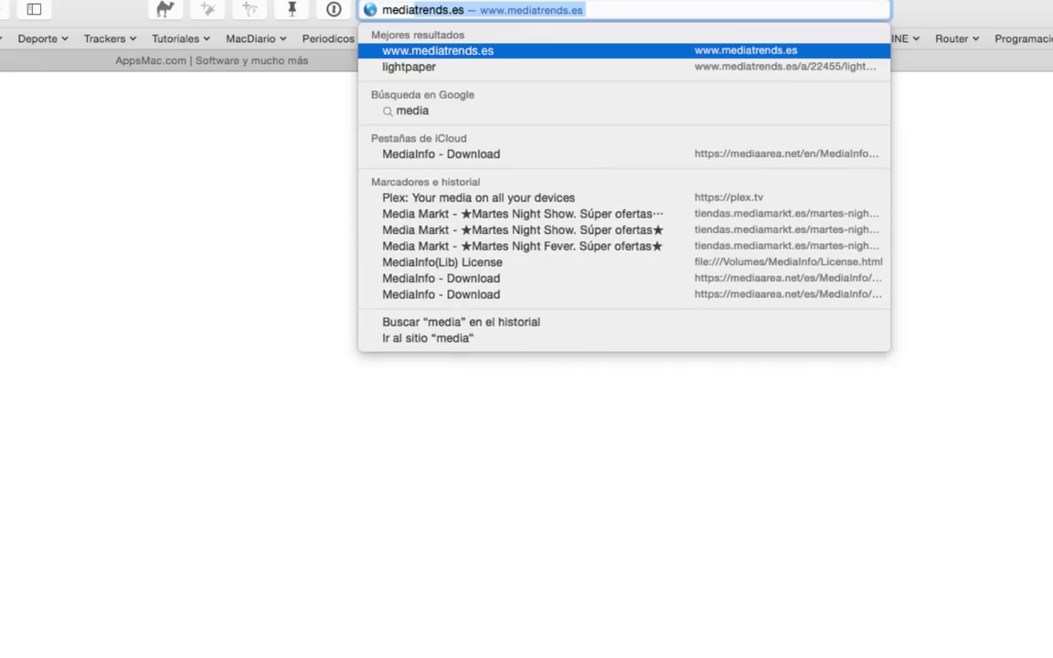
{"action": "type", "text": "info"}
{"action": "key", "text": "Return"}
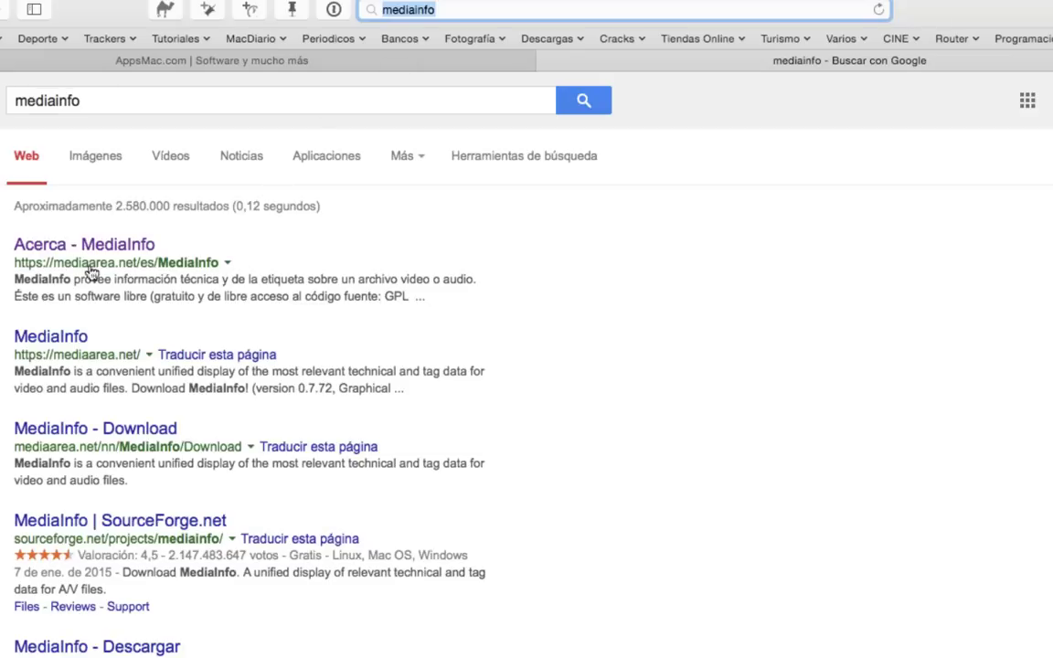
{"action": "left_click", "coordinate": [77, 243]}
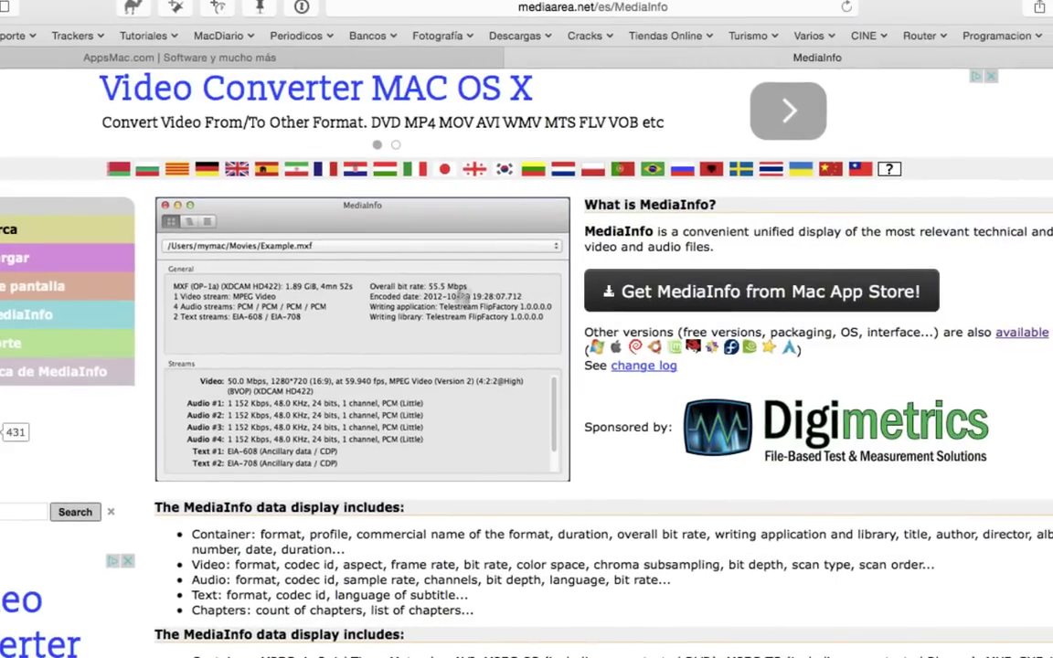
{"action": "left_click", "coordinate": [1024, 334]}
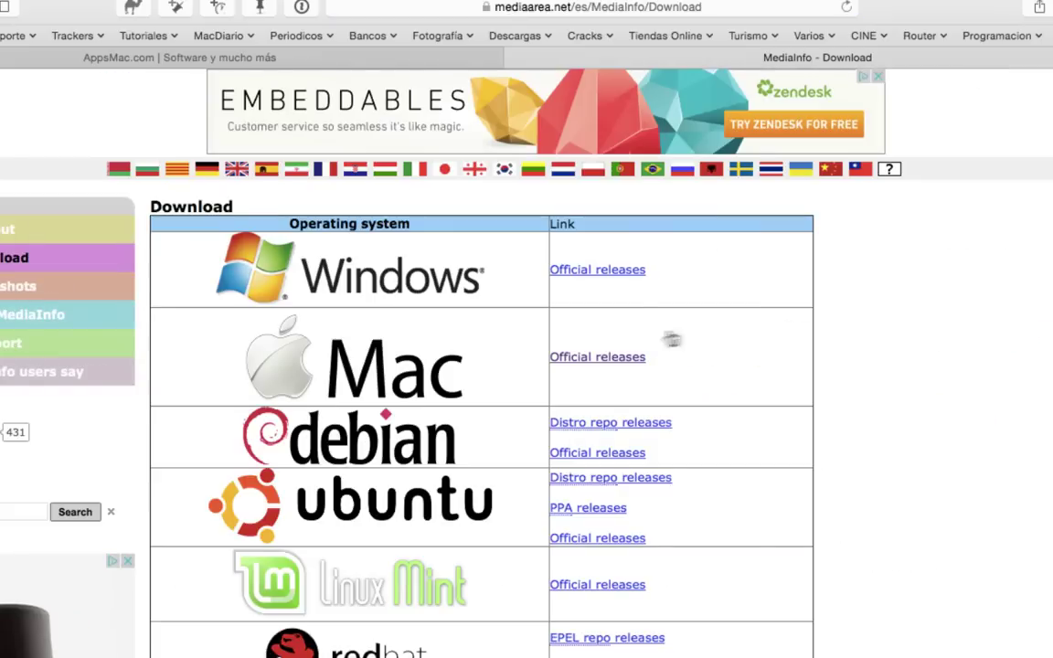
{"action": "left_click", "coordinate": [609, 358]}
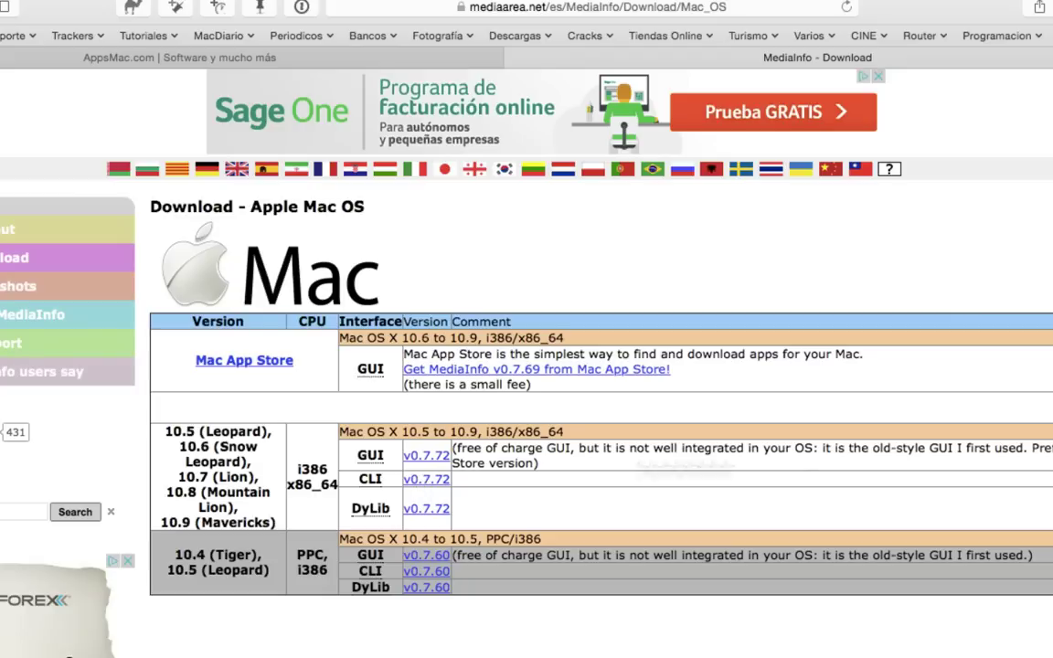
Open the downloaded MediaInfo disk image to show its mediainfo.pkg installer, and close it without installing
{"action": "left_click", "coordinate": [714, 657]}
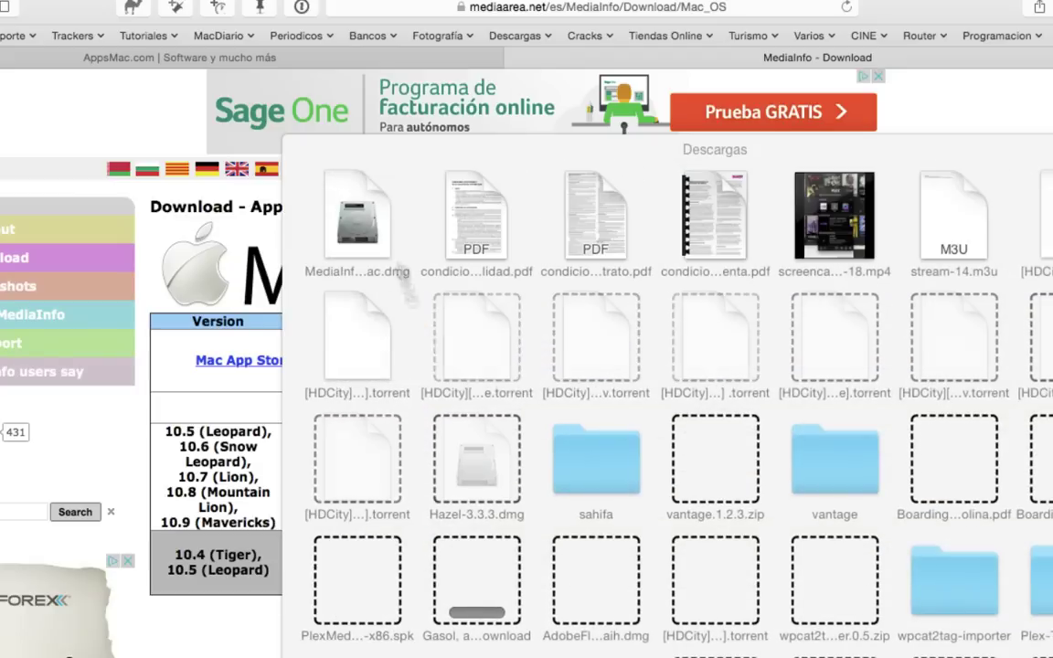
{"action": "left_click", "coordinate": [359, 226]}
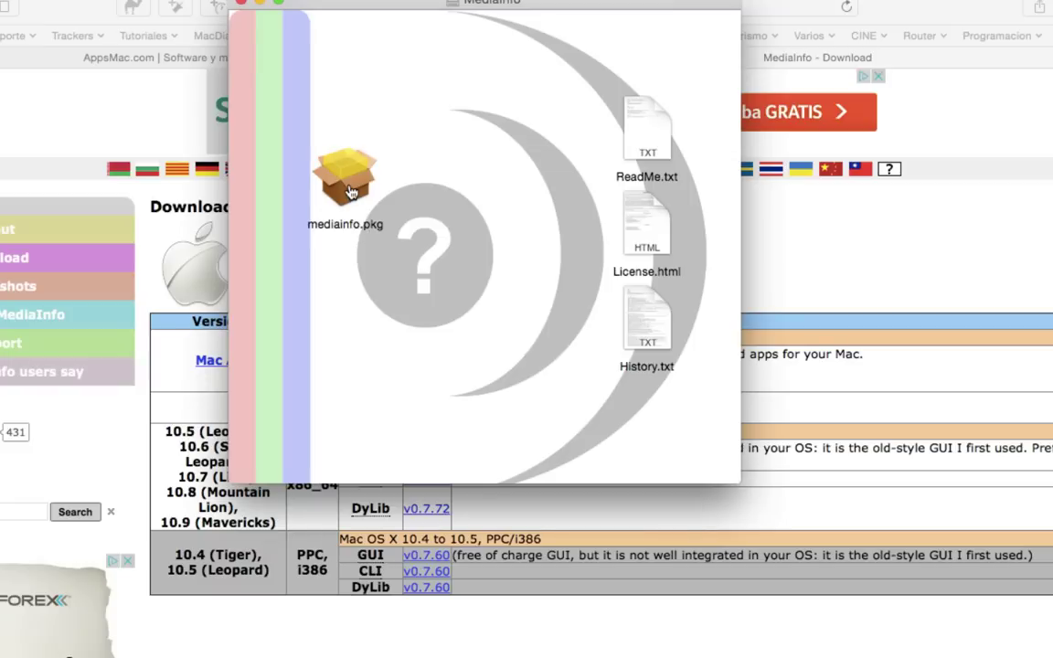
{"action": "left_click", "coordinate": [242, 3]}
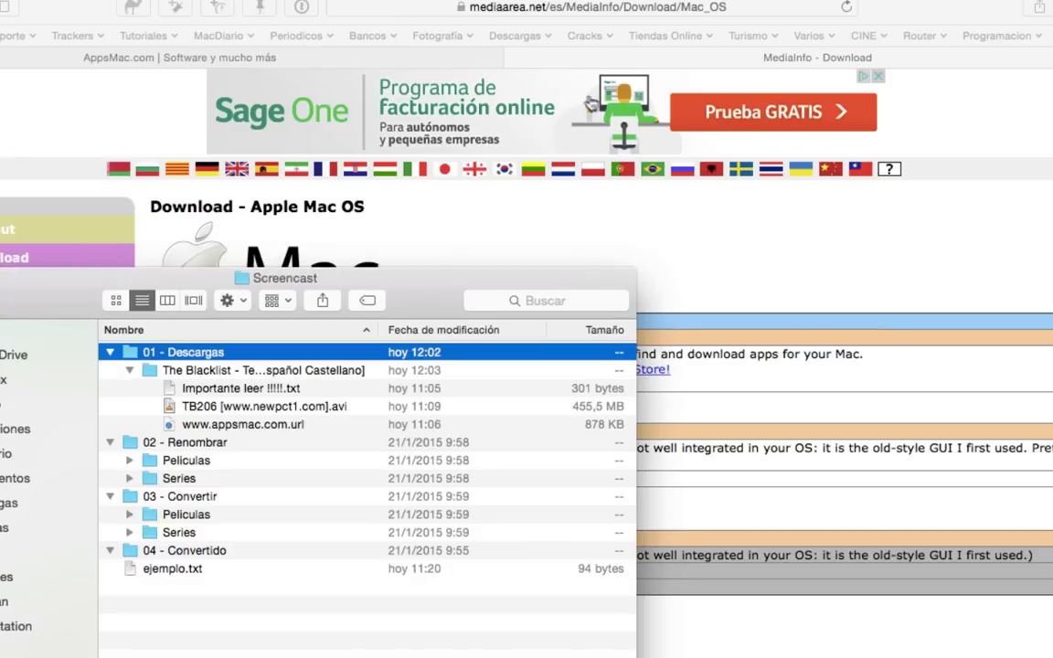
Switch to Hazel and enable all five rules of the "01 - Descargas" folder, from "Borrar Carpetas < 10MB" to "Mover Series <4200s A RENOMBRAR"
{"action": "left_click", "coordinate": [526, 63]}
{"action": "left_click", "coordinate": [515, 60]}
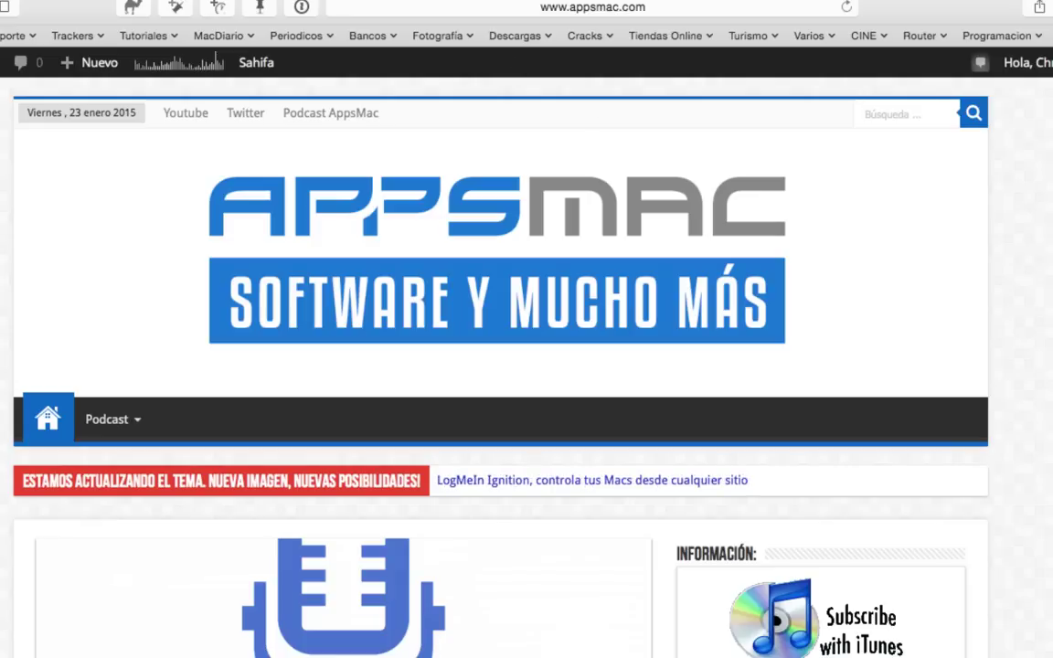
{"action": "left_click", "coordinate": [1014, 155]}
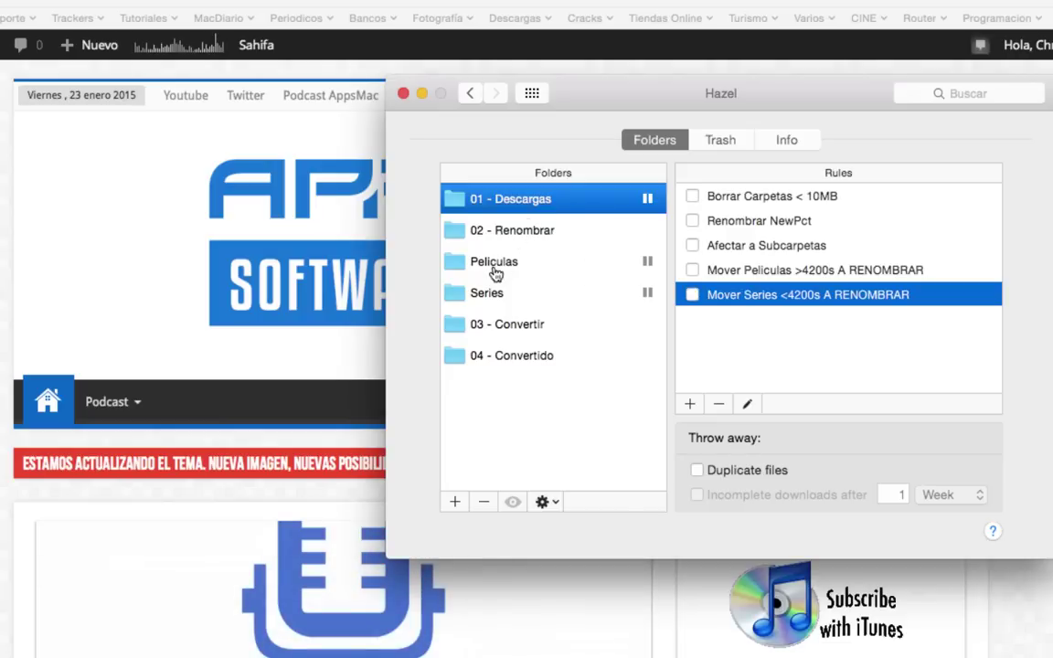
{"action": "left_click", "coordinate": [692, 196]}
{"action": "left_click", "coordinate": [693, 221]}
{"action": "left_click", "coordinate": [691, 245]}
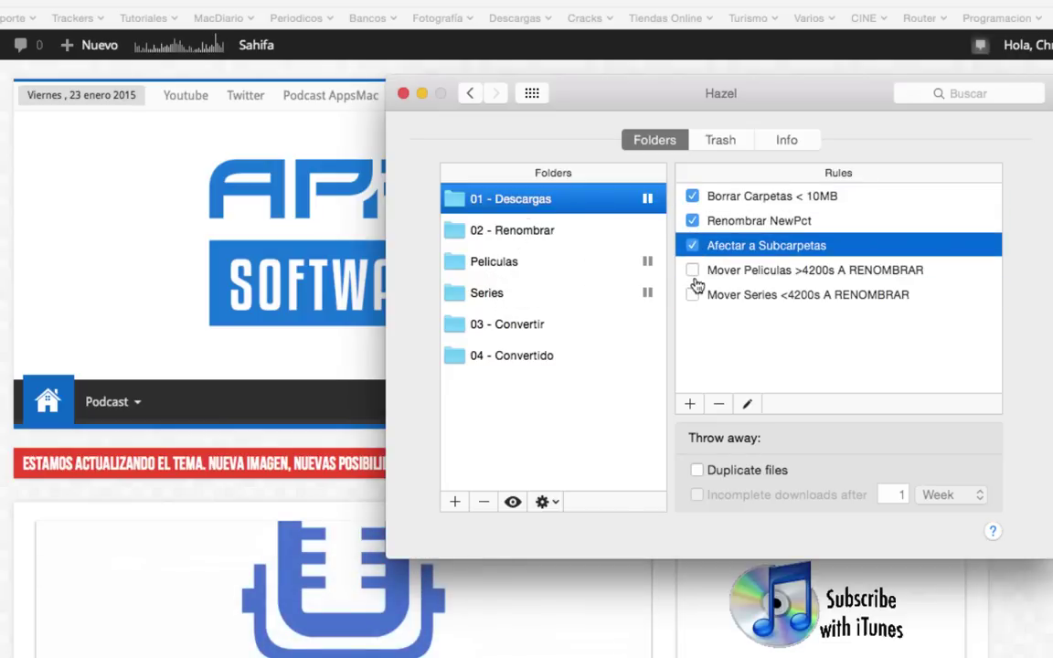
{"action": "left_click", "coordinate": [692, 269]}
{"action": "left_click", "coordinate": [692, 294]}
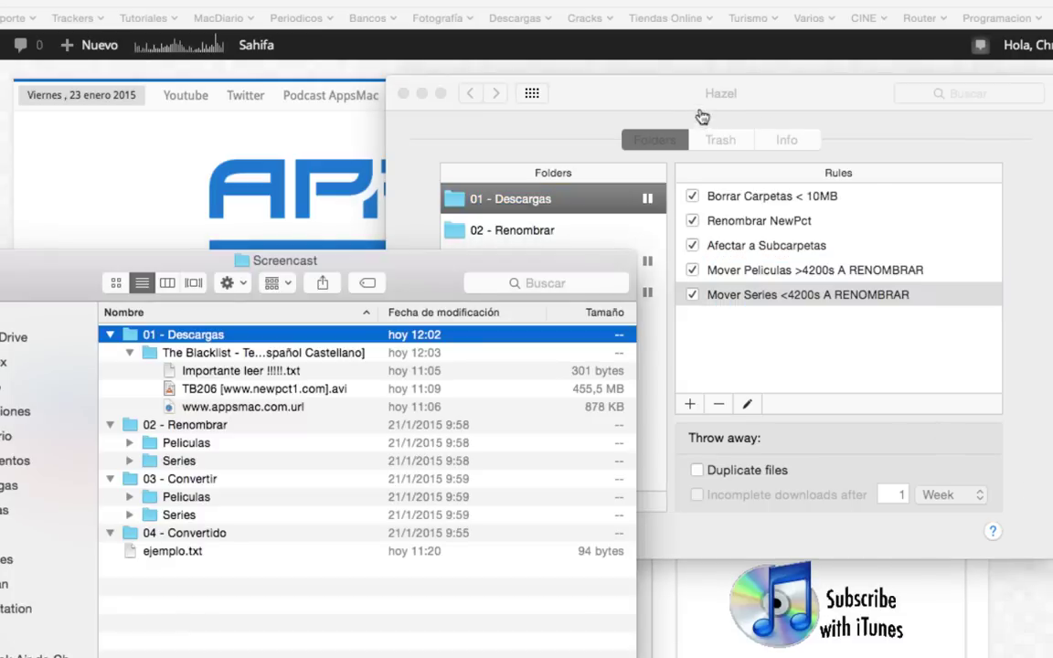
Resume the paused "01 - Descargas" rules in Hazel and run them immediately, keeping the Screencast folder's files in view
{"action": "left_click_drag", "start_coordinate": [665, 99], "coordinate": [776, 62]}
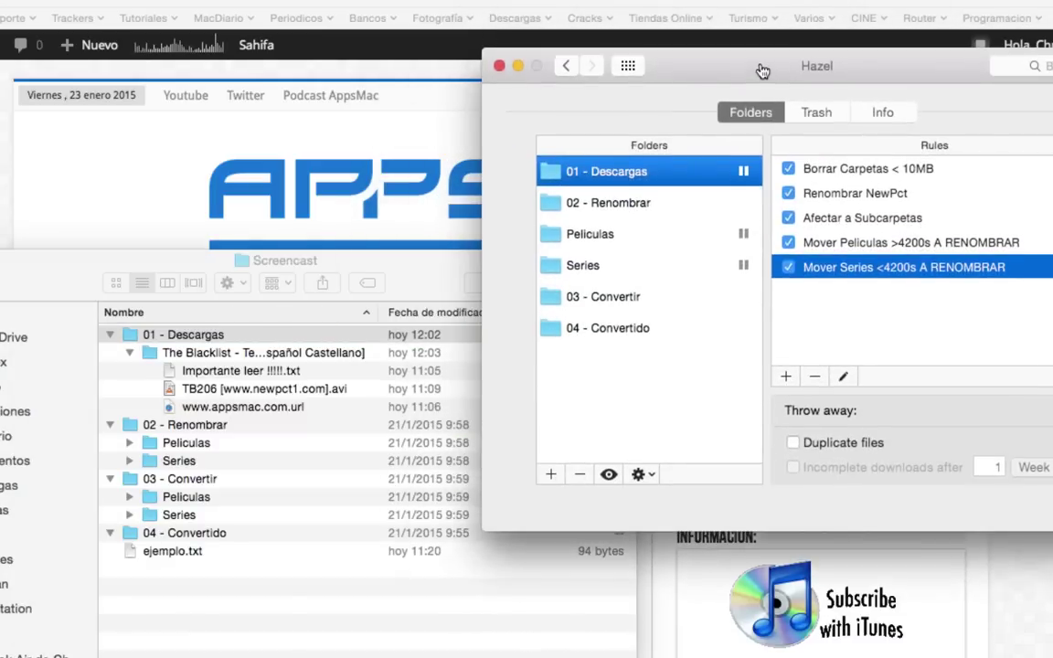
{"action": "right_click", "coordinate": [692, 176]}
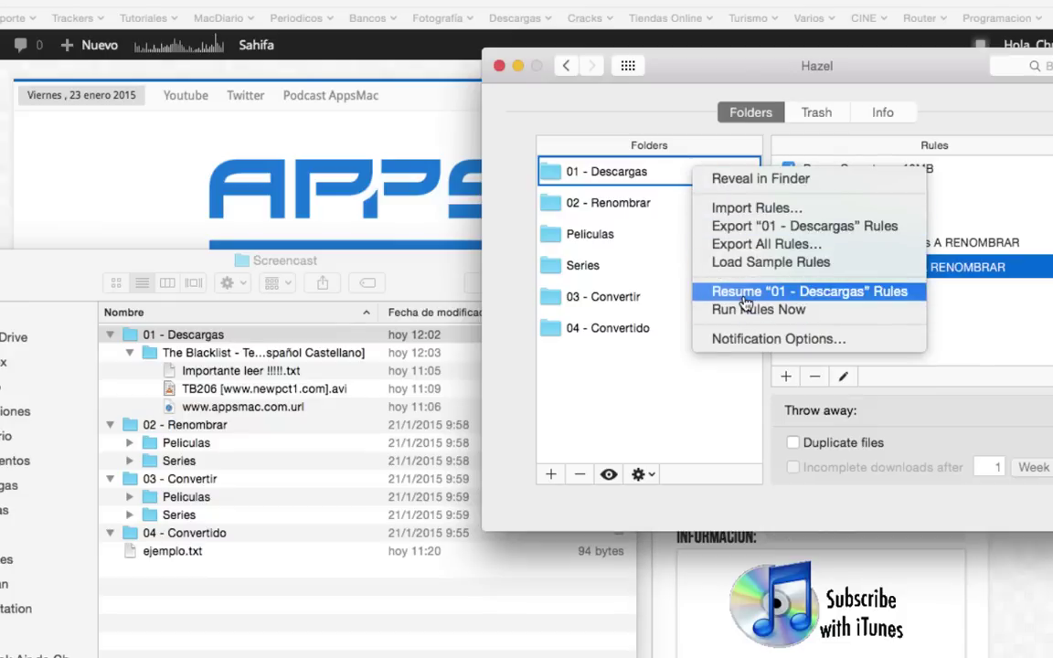
{"action": "left_click", "coordinate": [742, 293]}
{"action": "right_click", "coordinate": [685, 175]}
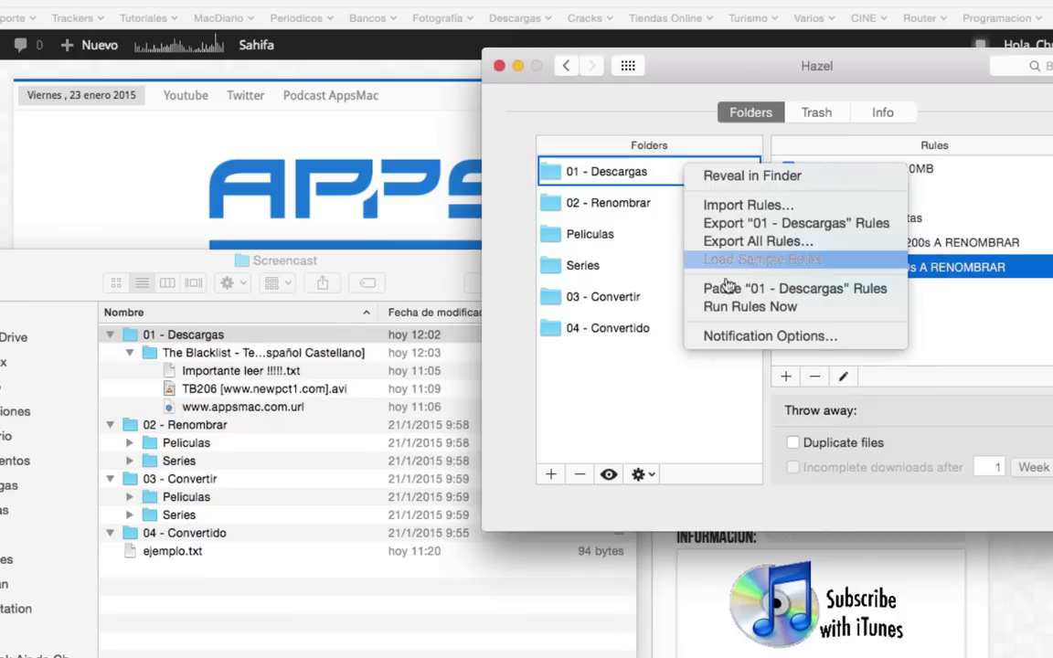
{"action": "left_click", "coordinate": [732, 309]}
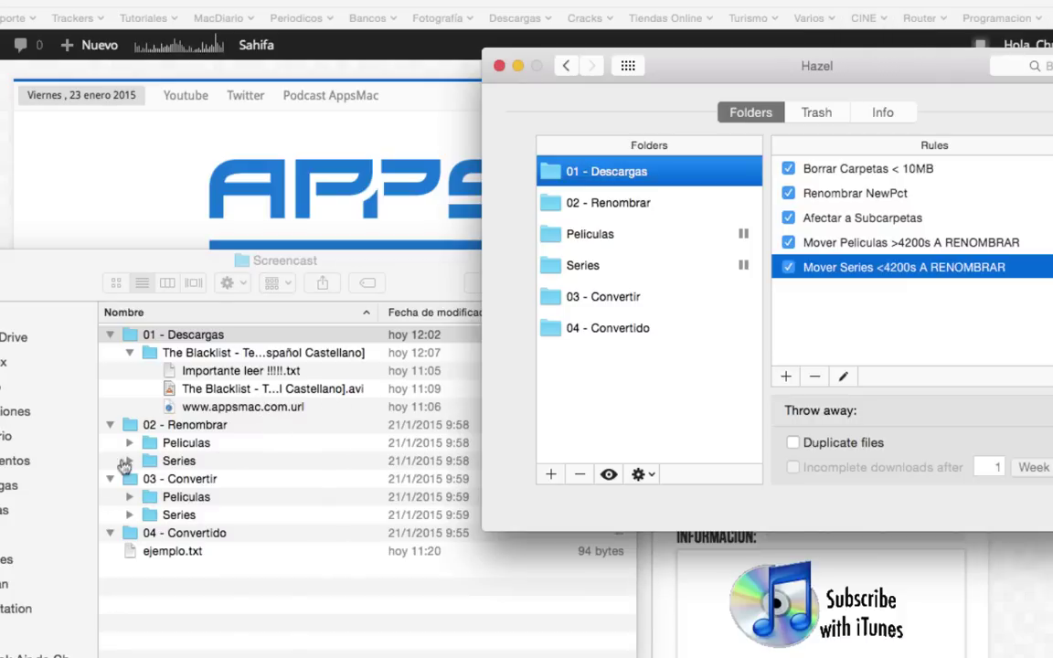
Open the Series folder inside "02 - Renombrar" and widen the name column to read the episode's full file name
{"action": "left_click", "coordinate": [126, 457]}
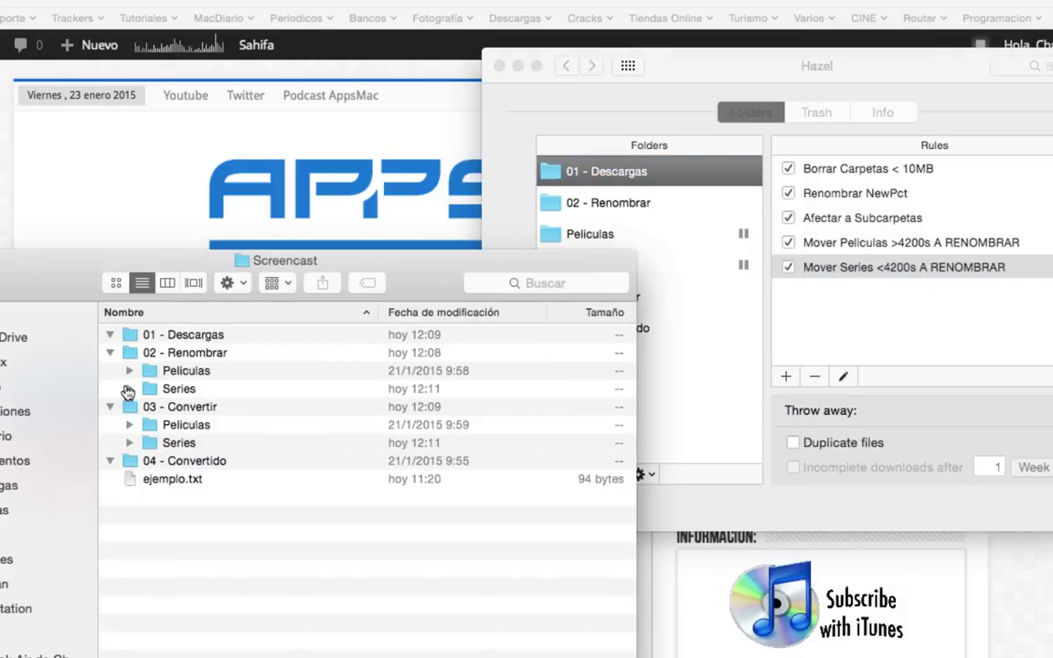
{"action": "left_click", "coordinate": [128, 389]}
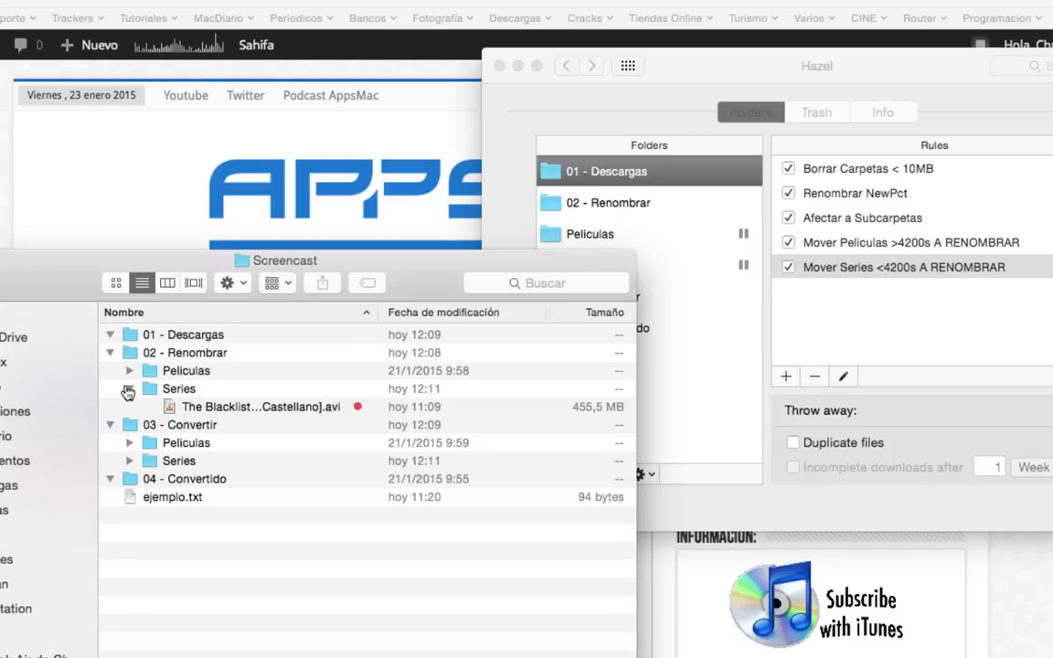
{"action": "double_click", "coordinate": [164, 392]}
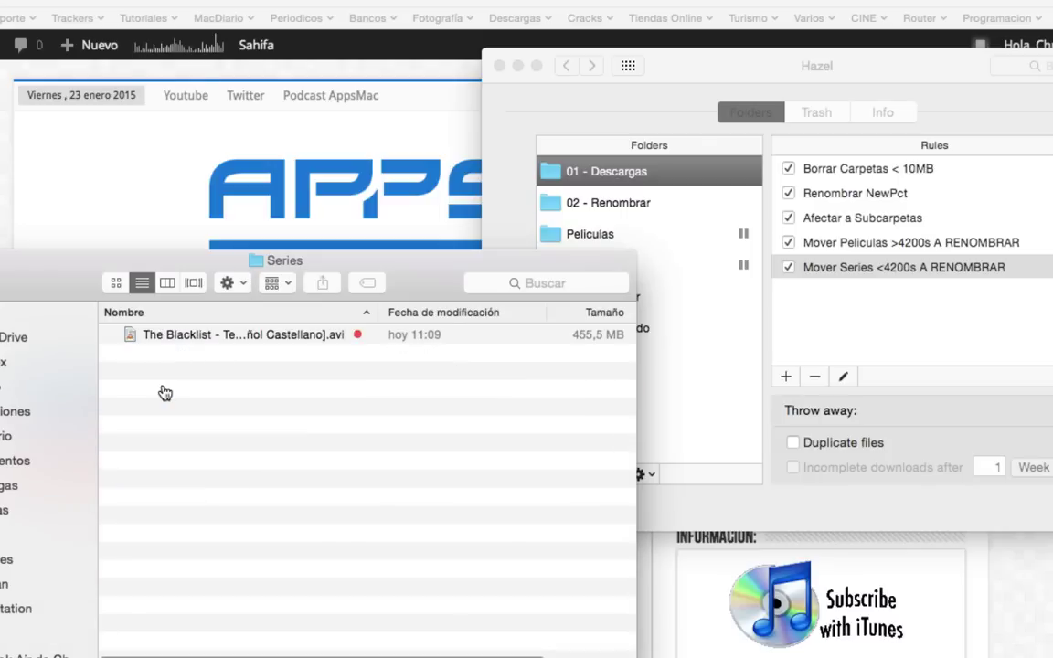
{"action": "left_click_drag", "start_coordinate": [376, 312], "coordinate": [555, 312]}
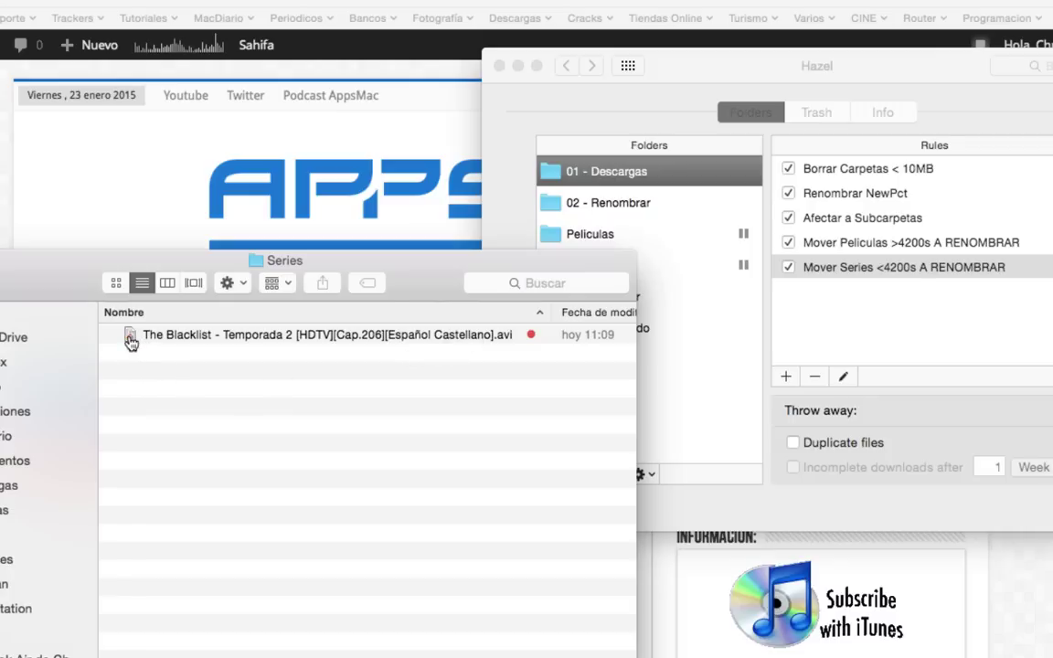
Add the Blacklist .avi file to iFlicks 2, review its track and general metadata, and remove it from the queue
{"action": "left_click_drag", "start_coordinate": [131, 340], "coordinate": [191, 267]}
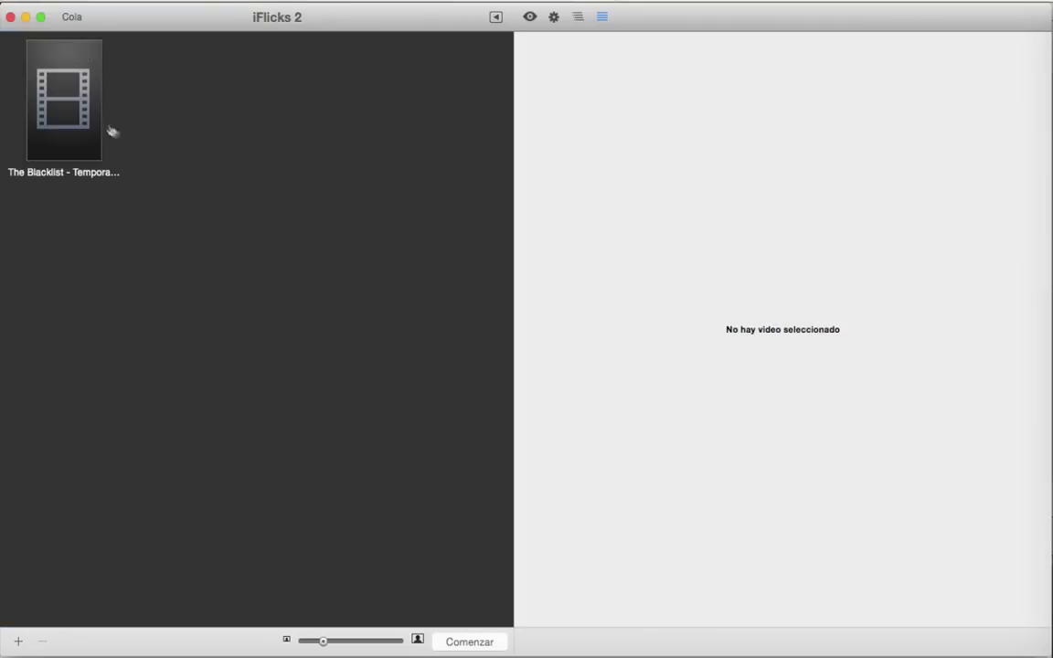
{"action": "left_click", "coordinate": [110, 131]}
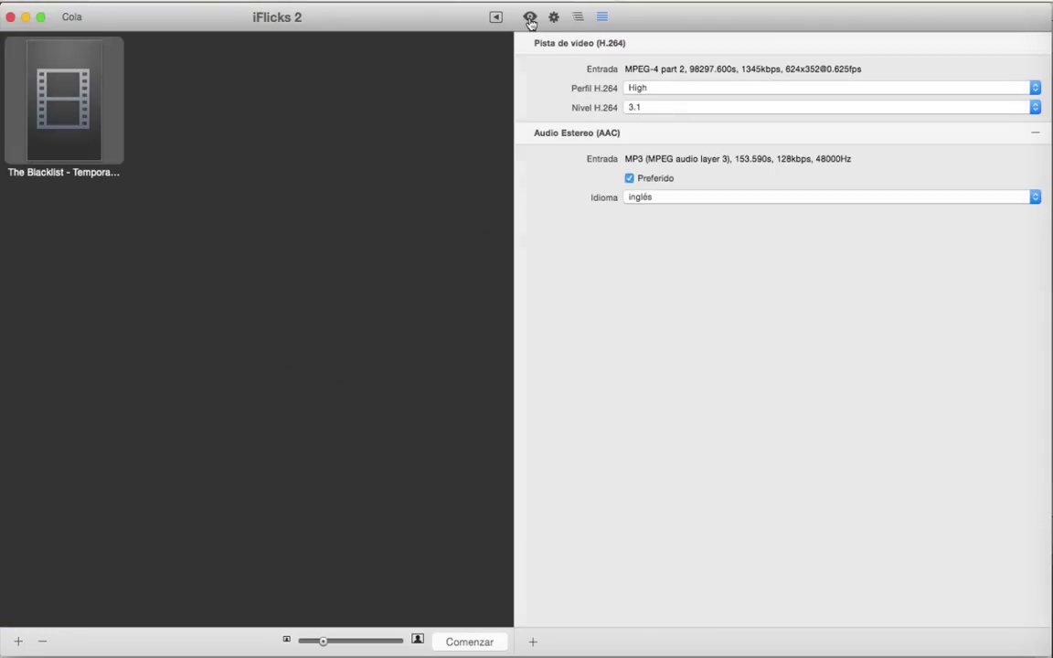
{"action": "left_click", "coordinate": [530, 19]}
{"action": "left_click", "coordinate": [553, 18]}
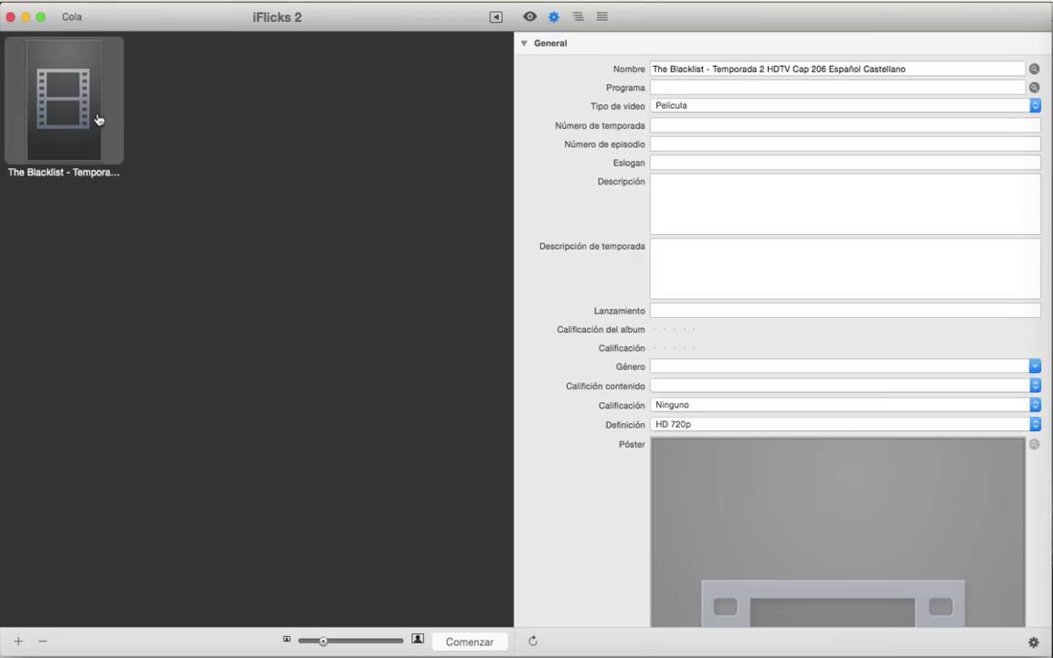
{"action": "left_click", "coordinate": [43, 643]}
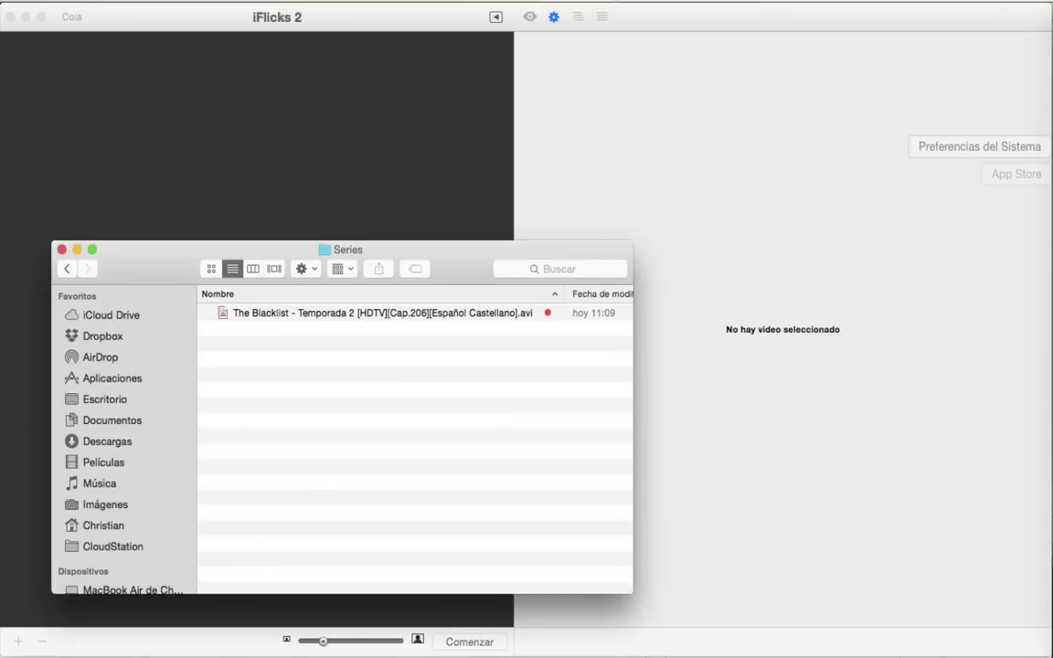
Switch back to Hazel and compare the rule lists of the Peliculas and Series folders
{"action": "left_click", "coordinate": [1049, 146]}
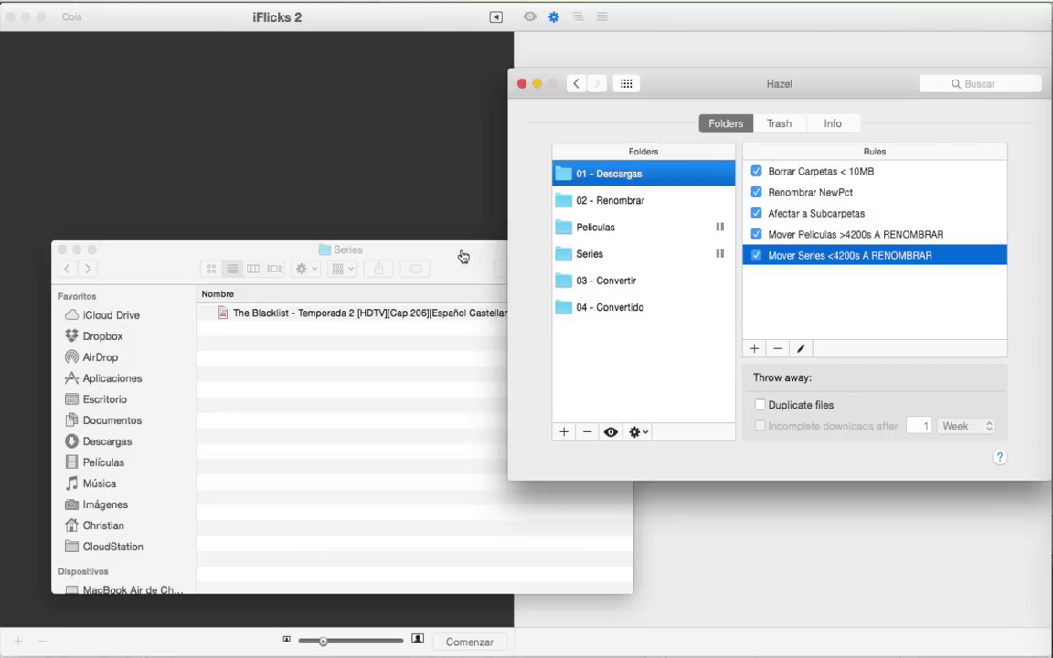
{"action": "left_click", "coordinate": [587, 235]}
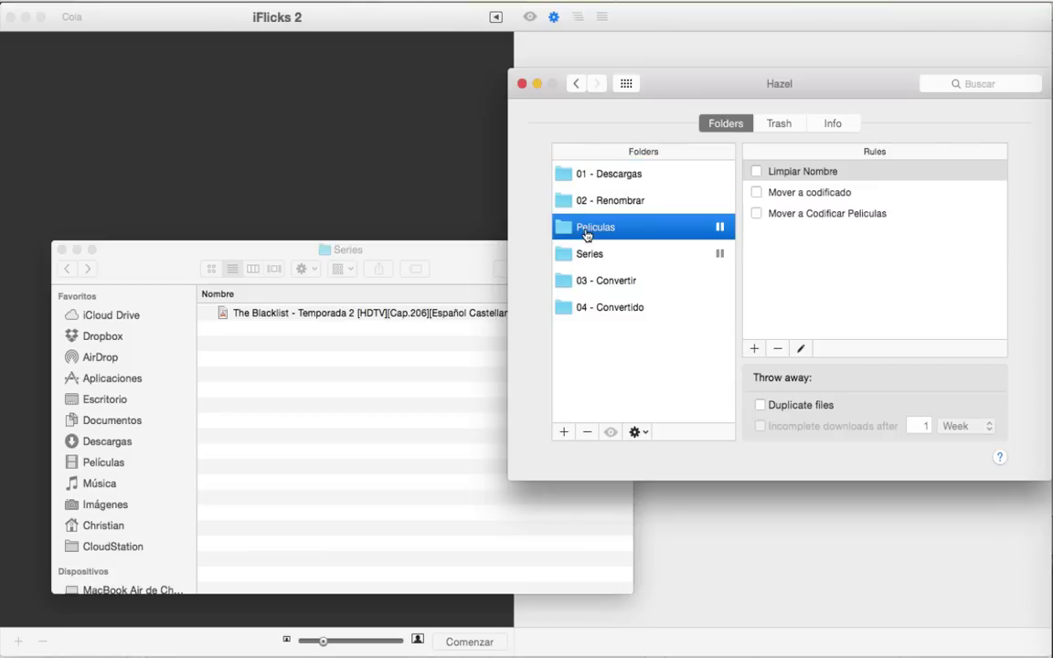
{"action": "left_click", "coordinate": [590, 255]}
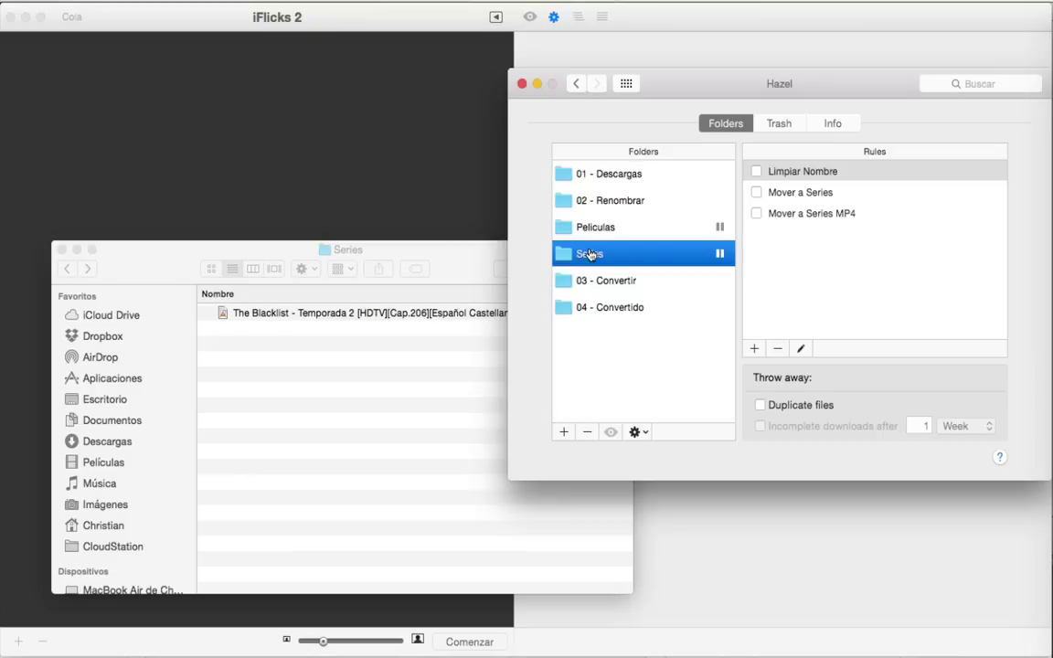
{"action": "left_click", "coordinate": [594, 229]}
{"action": "left_click", "coordinate": [592, 255]}
Open the Series folder's "Limpiar Nombre" rule and bring up the text replacements for the name element in its rename pattern
{"action": "left_click", "coordinate": [798, 176]}
{"action": "double_click", "coordinate": [798, 175]}
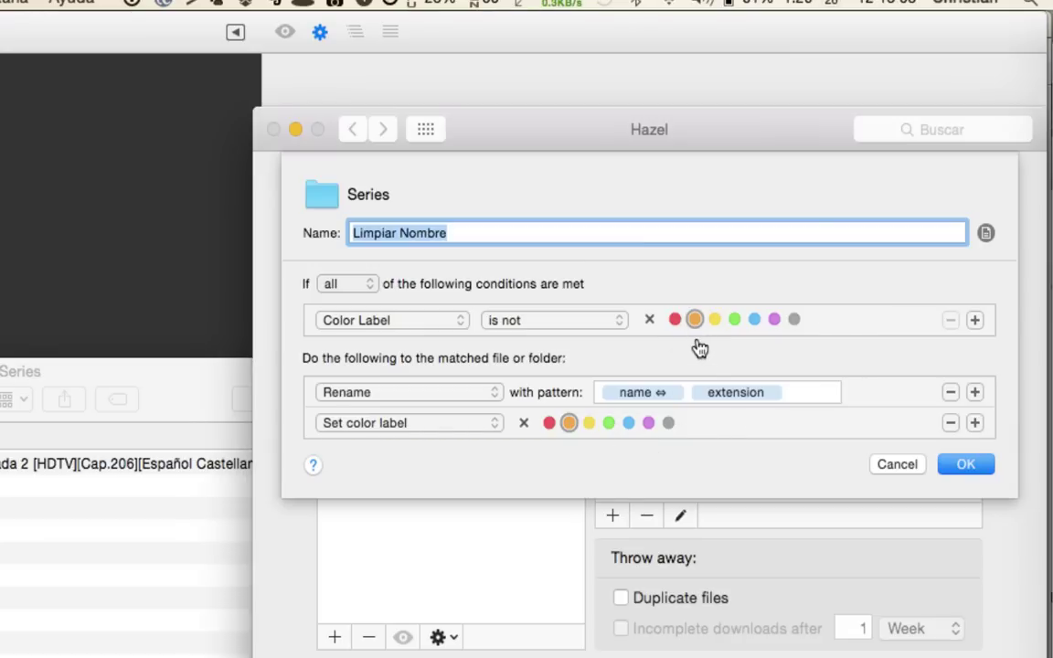
{"action": "left_click", "coordinate": [666, 403]}
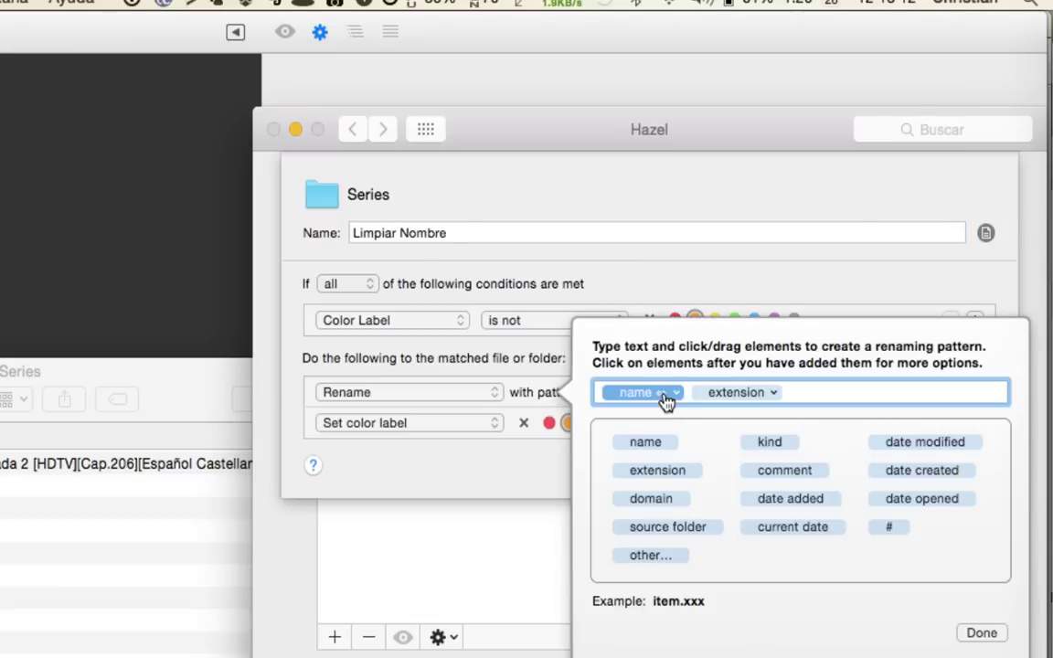
{"action": "left_click", "coordinate": [668, 395]}
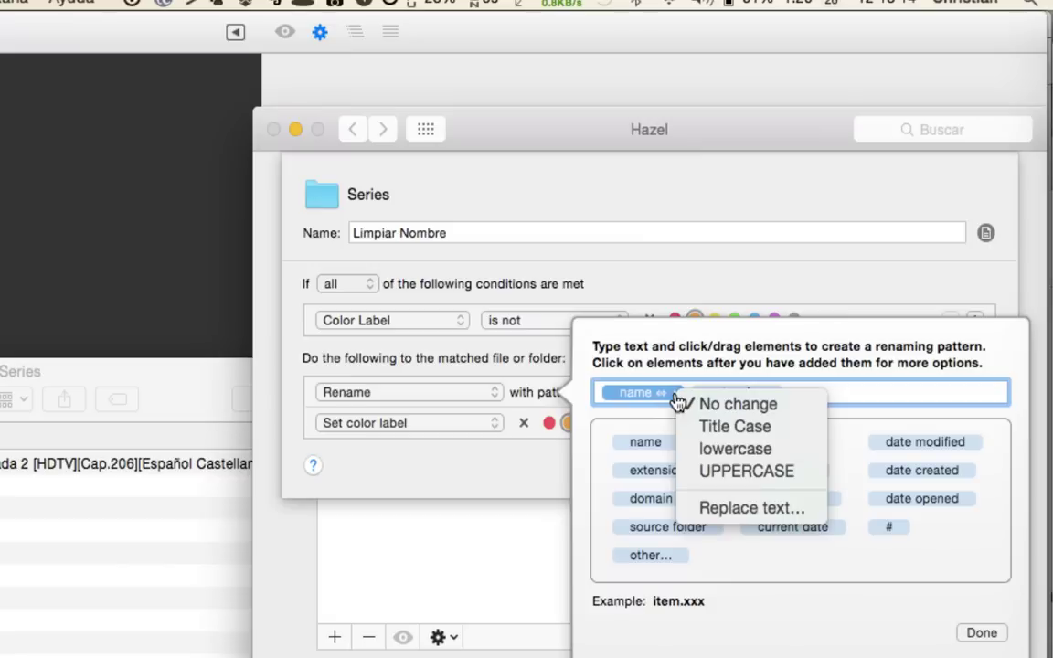
{"action": "left_click", "coordinate": [719, 507]}
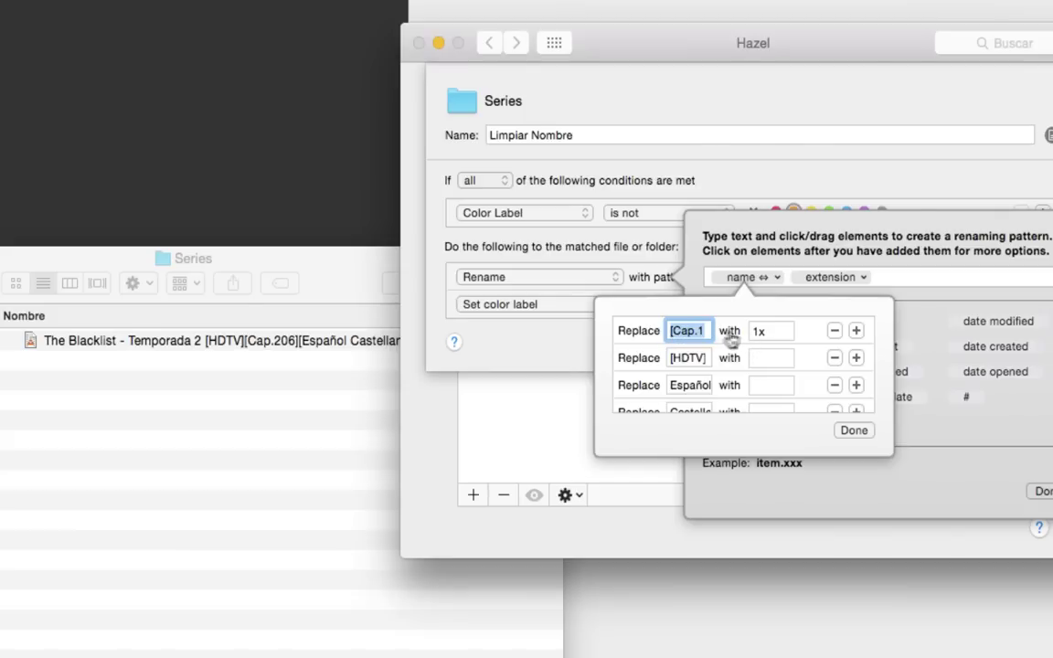
Examine the full list of name replacements, including the Cap. to season-number conversions and the quality, language and audio tags being removed
{"action": "scroll", "coordinate": [731, 347], "scroll_direction": "down", "scroll_amount": 3}
{"action": "scroll", "coordinate": [731, 347], "scroll_direction": "down", "scroll_amount": 5}
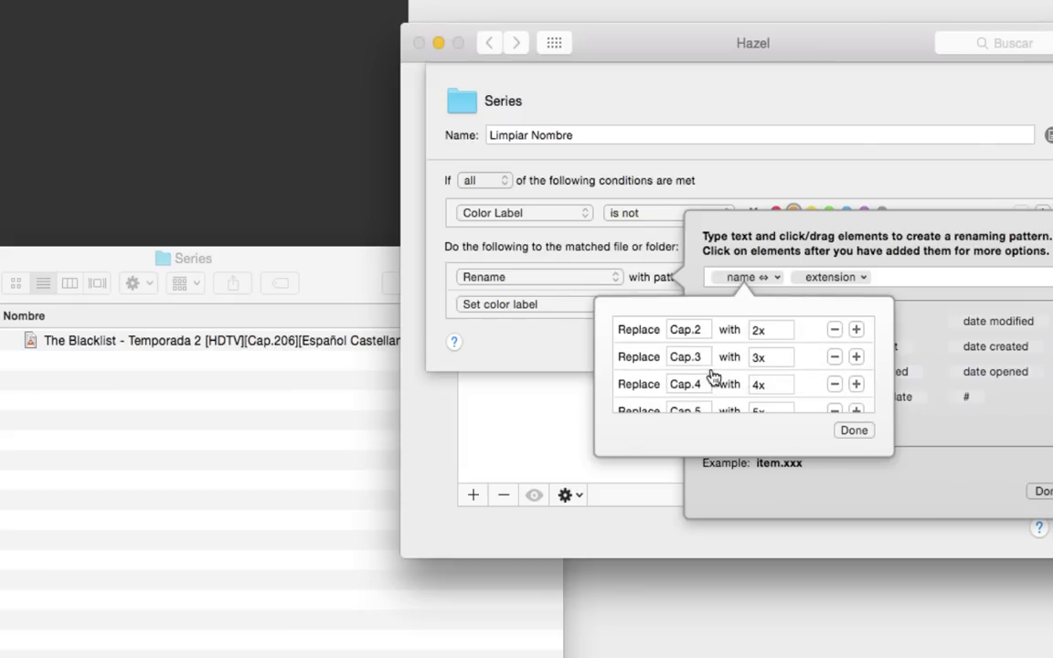
{"action": "scroll", "coordinate": [713, 378], "scroll_direction": "up", "scroll_amount": 5}
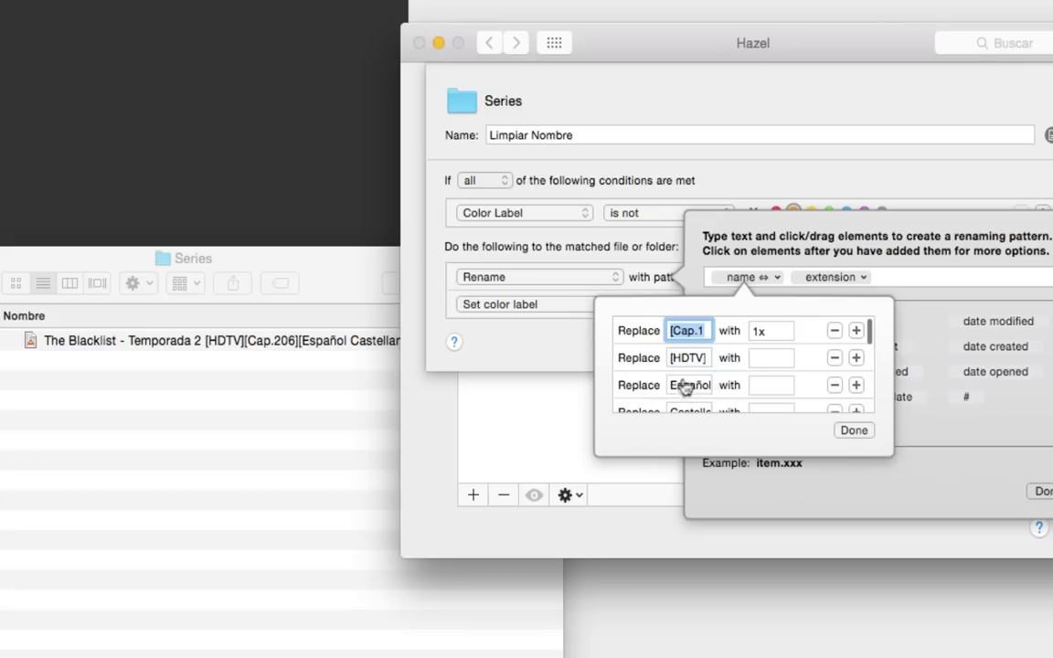
{"action": "scroll", "coordinate": [758, 370], "scroll_direction": "down", "scroll_amount": 5}
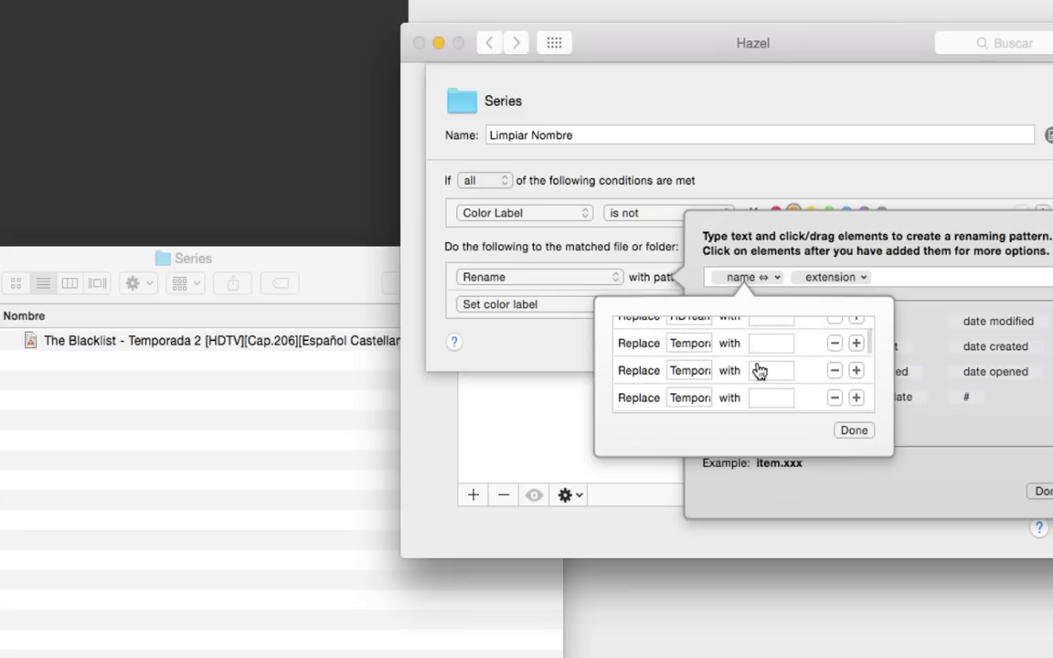
{"action": "scroll", "coordinate": [758, 370], "scroll_direction": "down", "scroll_amount": 3}
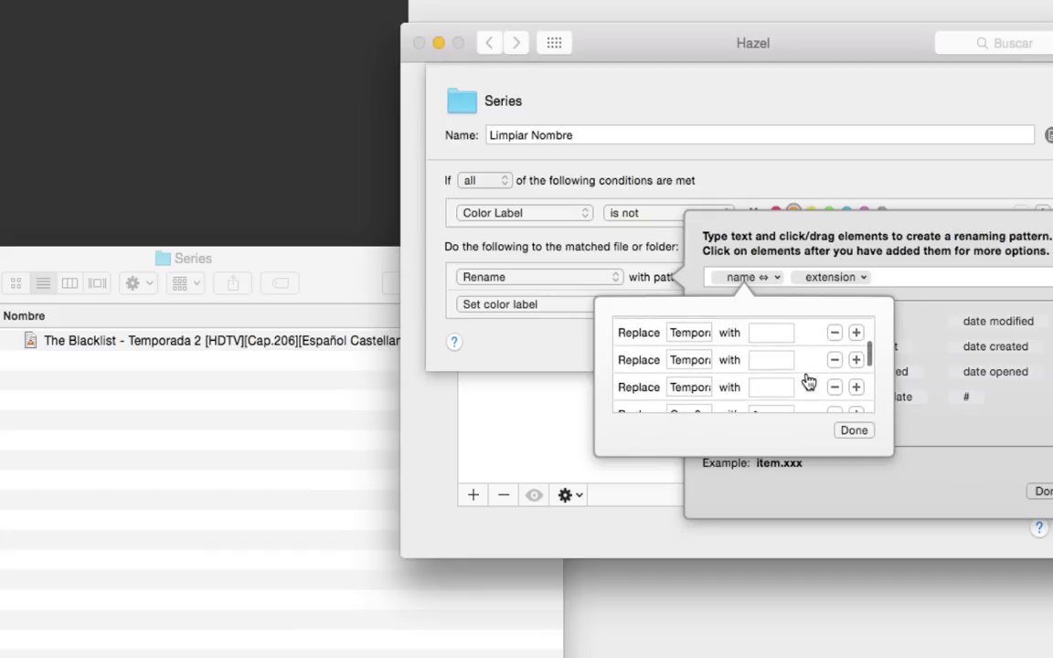
{"action": "scroll", "coordinate": [809, 382], "scroll_direction": "down", "scroll_amount": 6}
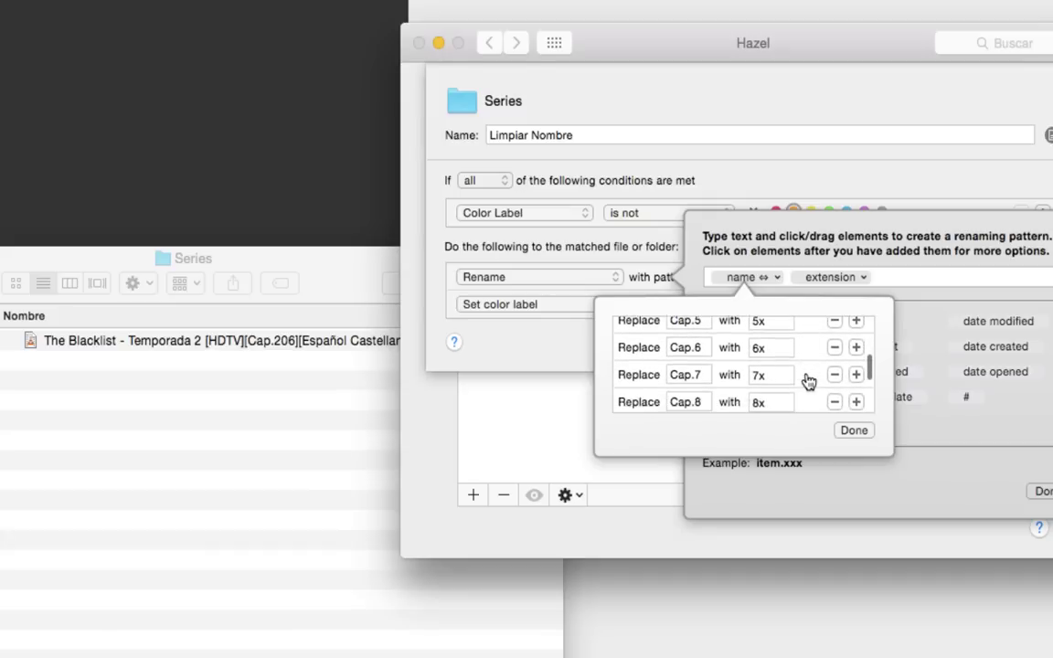
{"action": "scroll", "coordinate": [808, 382], "scroll_direction": "down", "scroll_amount": 4}
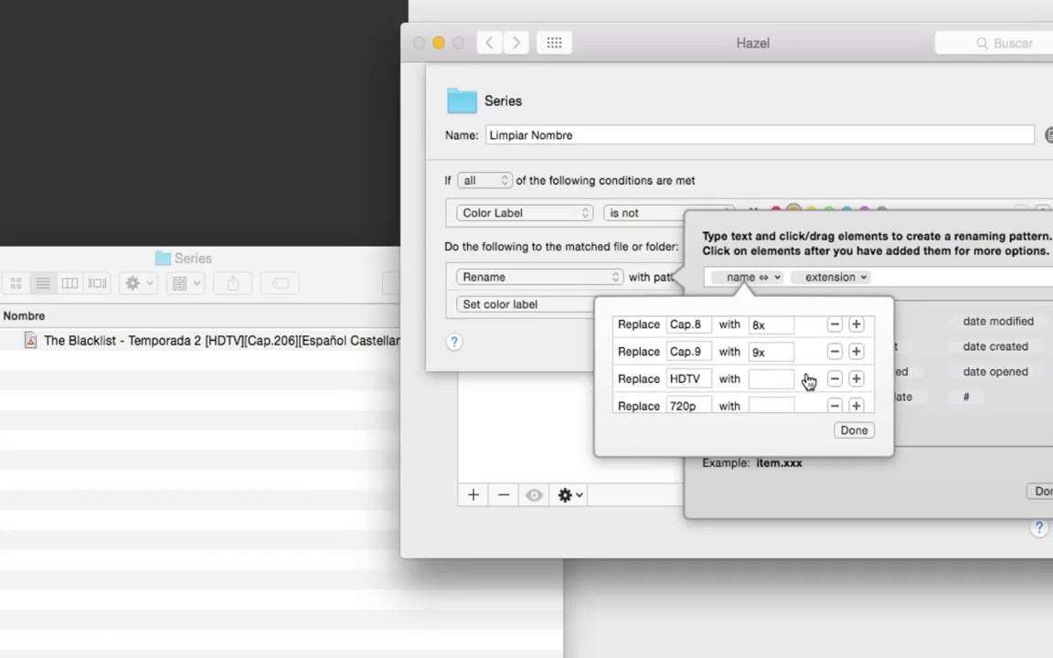
{"action": "scroll", "coordinate": [809, 382], "scroll_direction": "down", "scroll_amount": 4}
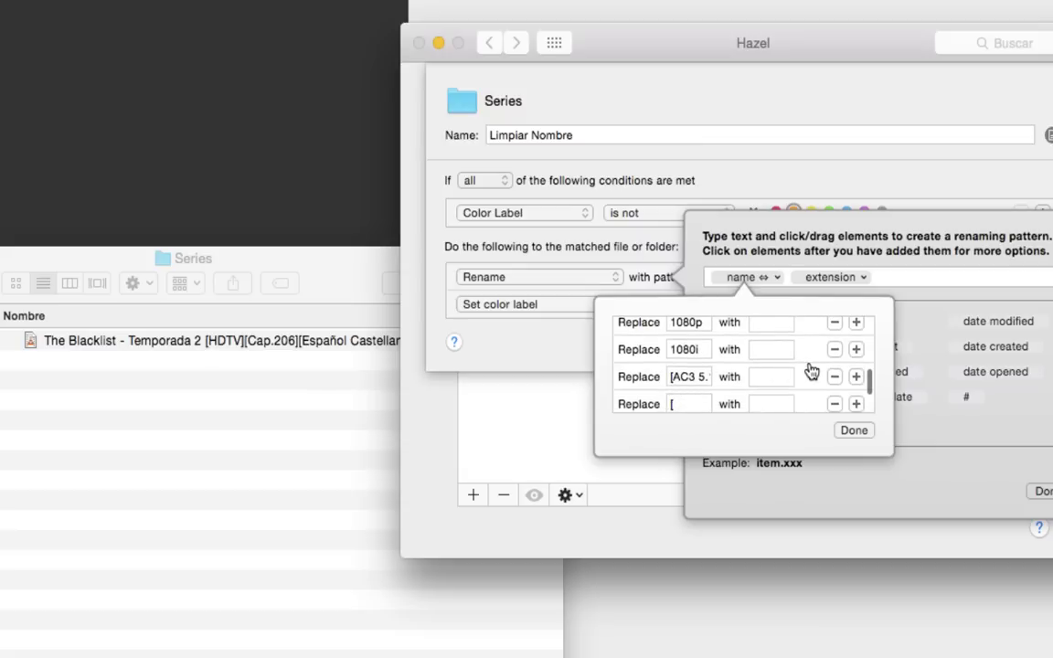
{"action": "scroll", "coordinate": [810, 371], "scroll_direction": "down", "scroll_amount": 4}
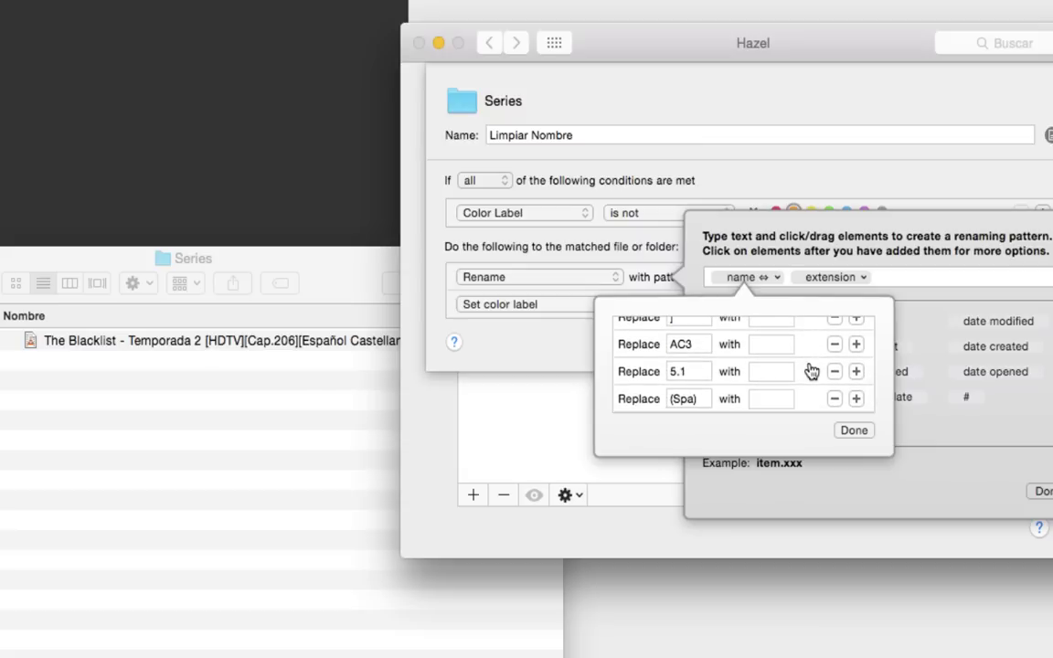
{"action": "scroll", "coordinate": [810, 370], "scroll_direction": "down", "scroll_amount": 2}
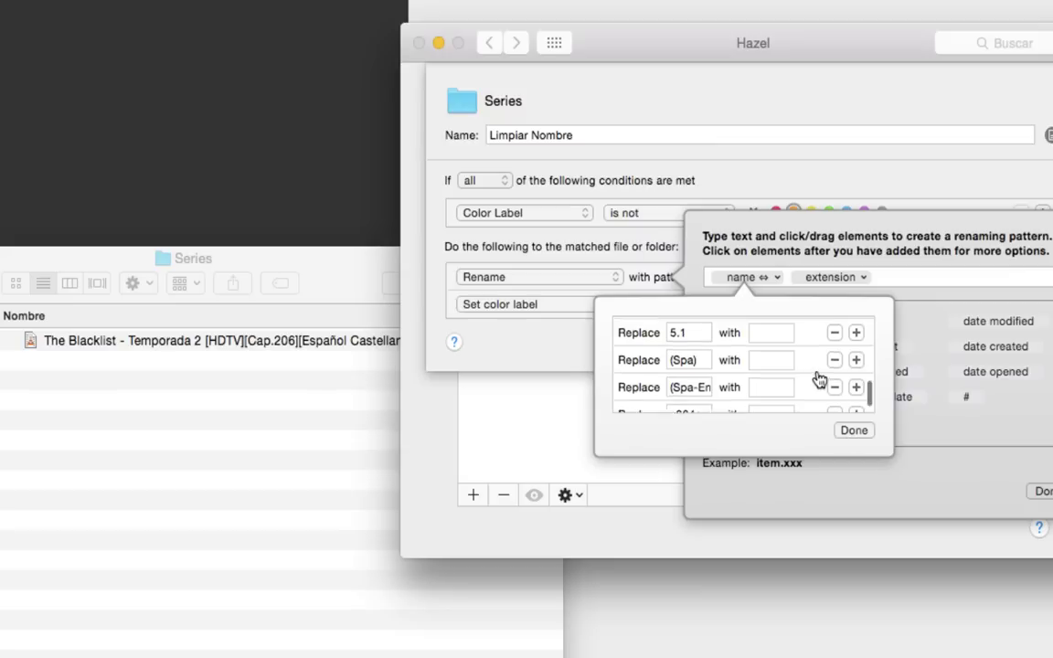
{"action": "scroll", "coordinate": [818, 375], "scroll_direction": "up", "scroll_amount": 5}
{"action": "scroll", "coordinate": [818, 379], "scroll_direction": "up", "scroll_amount": 6}
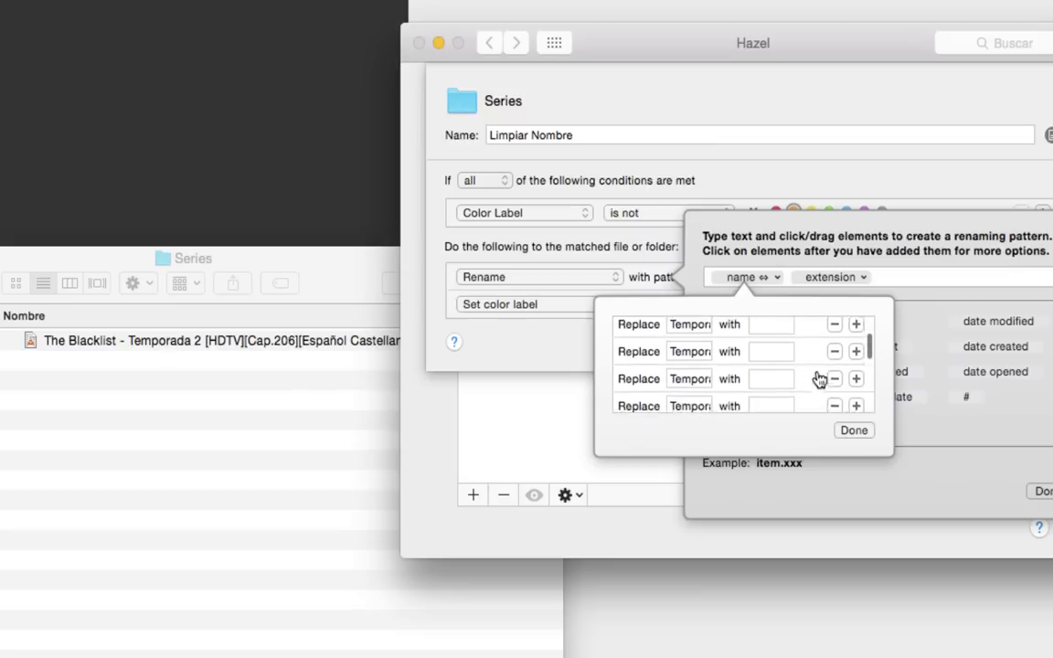
{"action": "scroll", "coordinate": [818, 379], "scroll_direction": "up", "scroll_amount": 1}
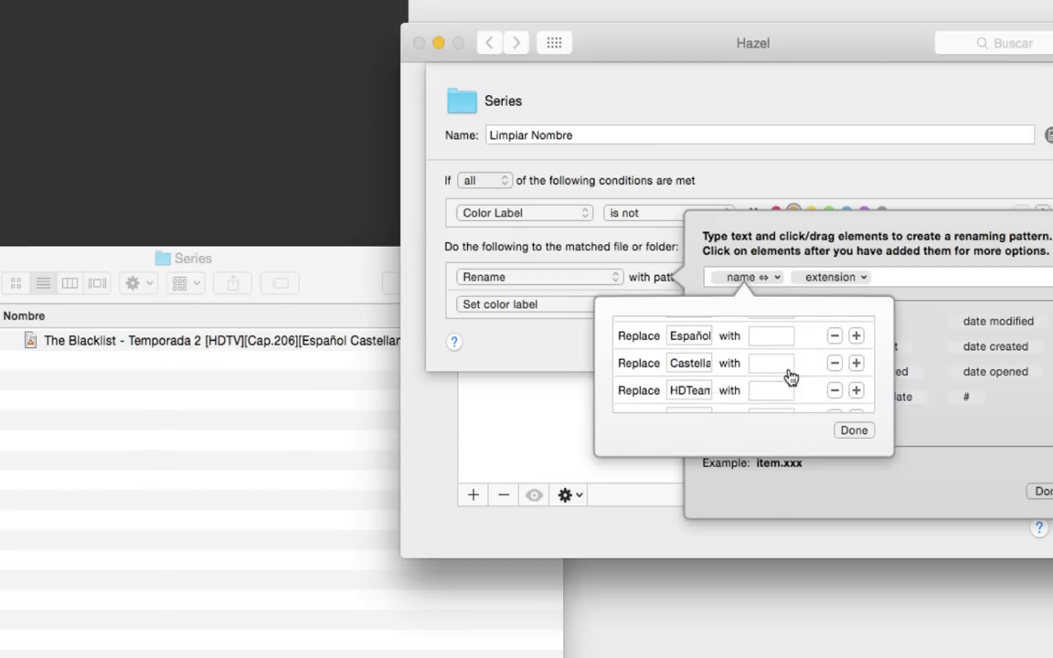
{"action": "scroll", "coordinate": [808, 377], "scroll_direction": "down", "scroll_amount": 2}
{"action": "scroll", "coordinate": [809, 377], "scroll_direction": "down", "scroll_amount": 1}
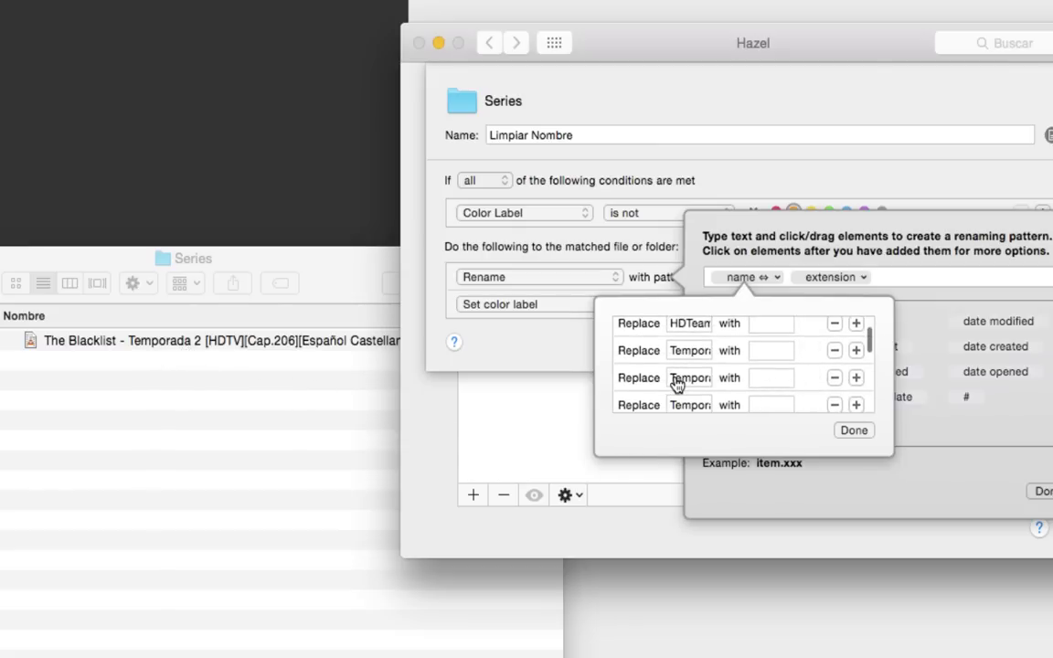
Read the full search text of the second Temporada replacement and close the "Limpiar Nombre" rule, accepting its settings
{"action": "double_click", "coordinate": [677, 382]}
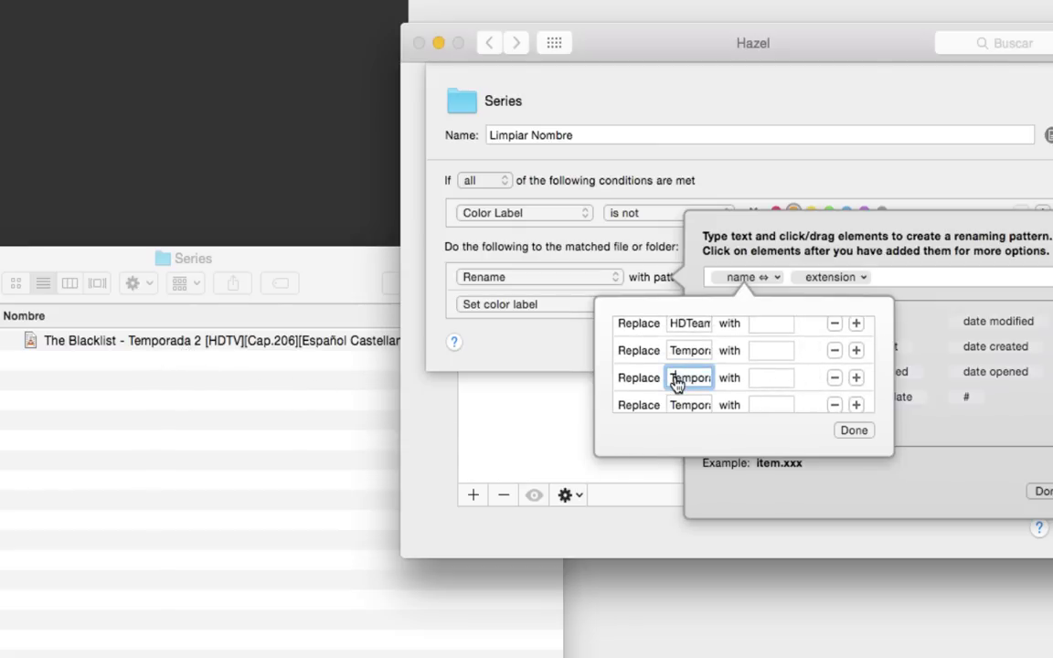
{"action": "scroll", "coordinate": [695, 382], "scroll_direction": "down", "scroll_amount": 1}
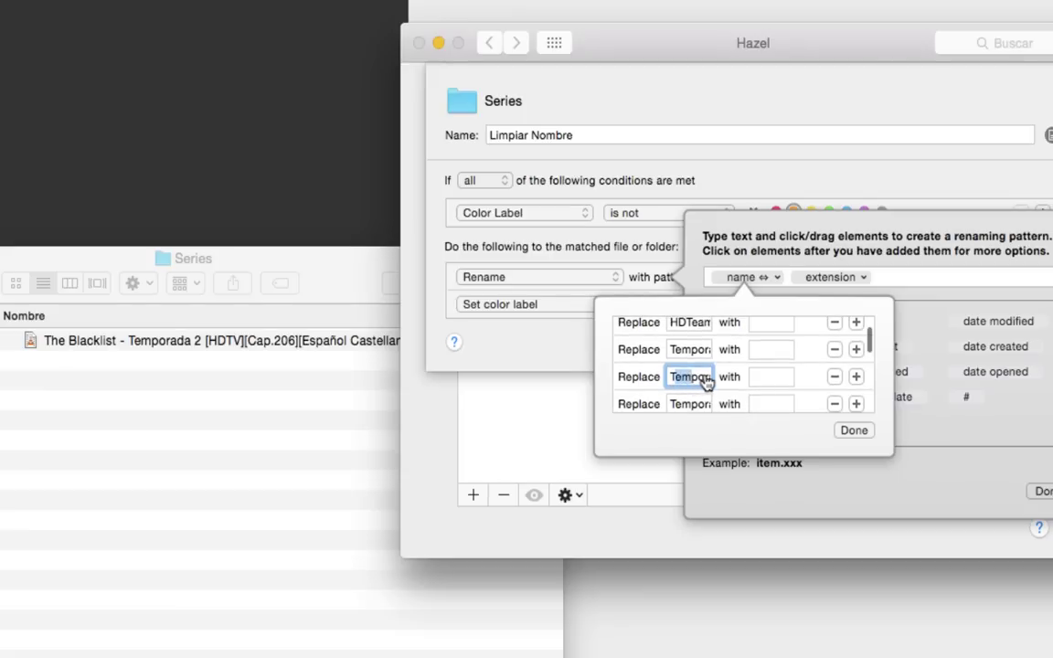
{"action": "key", "text": "End"}
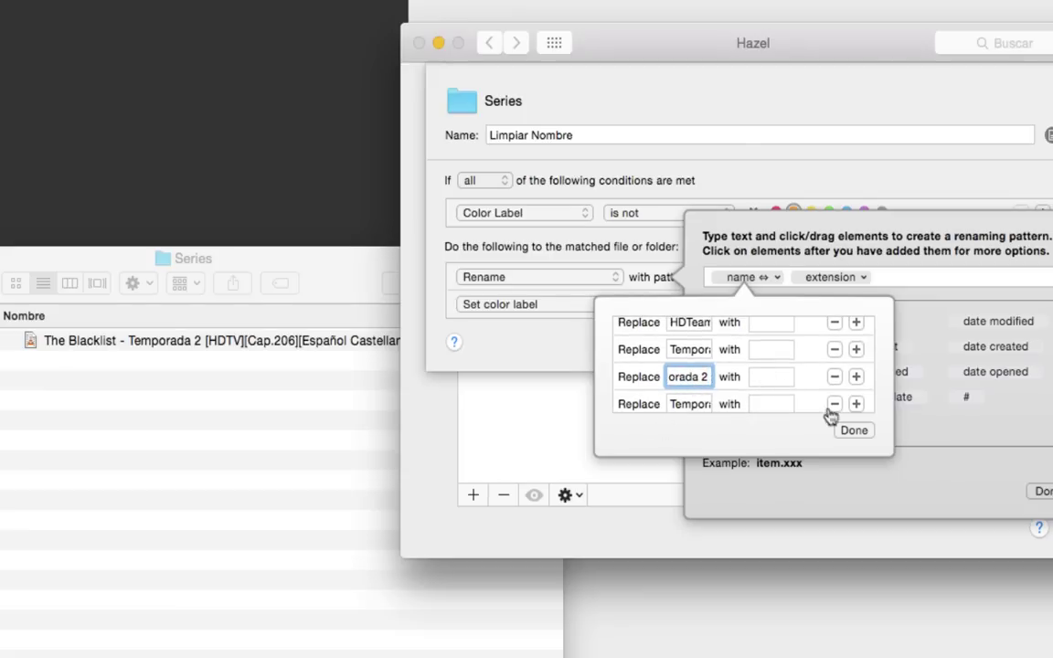
{"action": "left_click", "coordinate": [849, 432]}
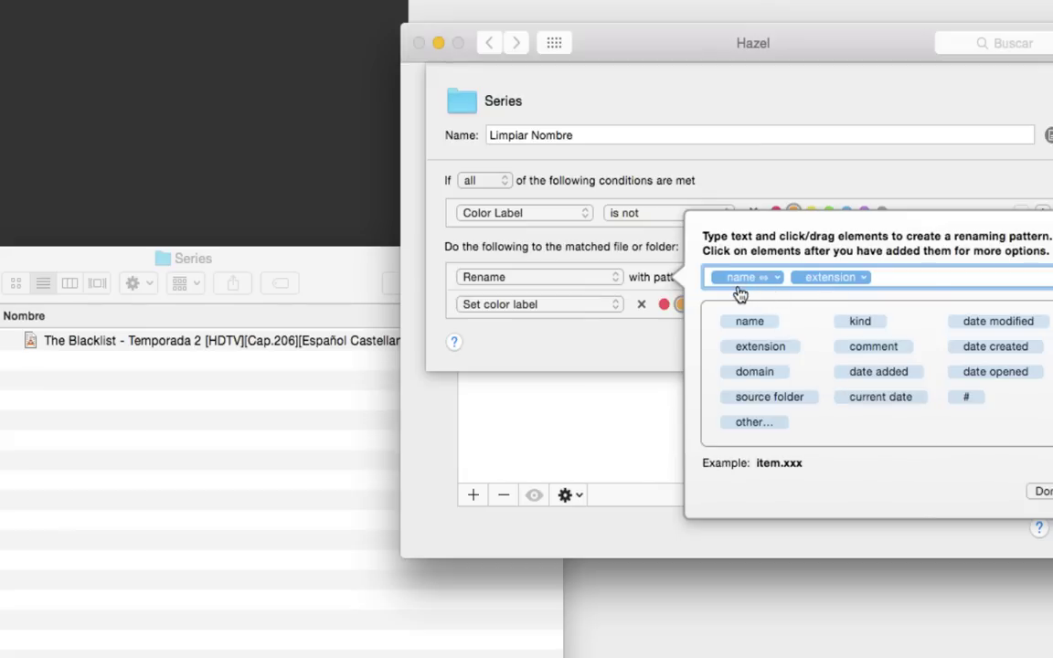
{"action": "left_click", "coordinate": [1042, 492]}
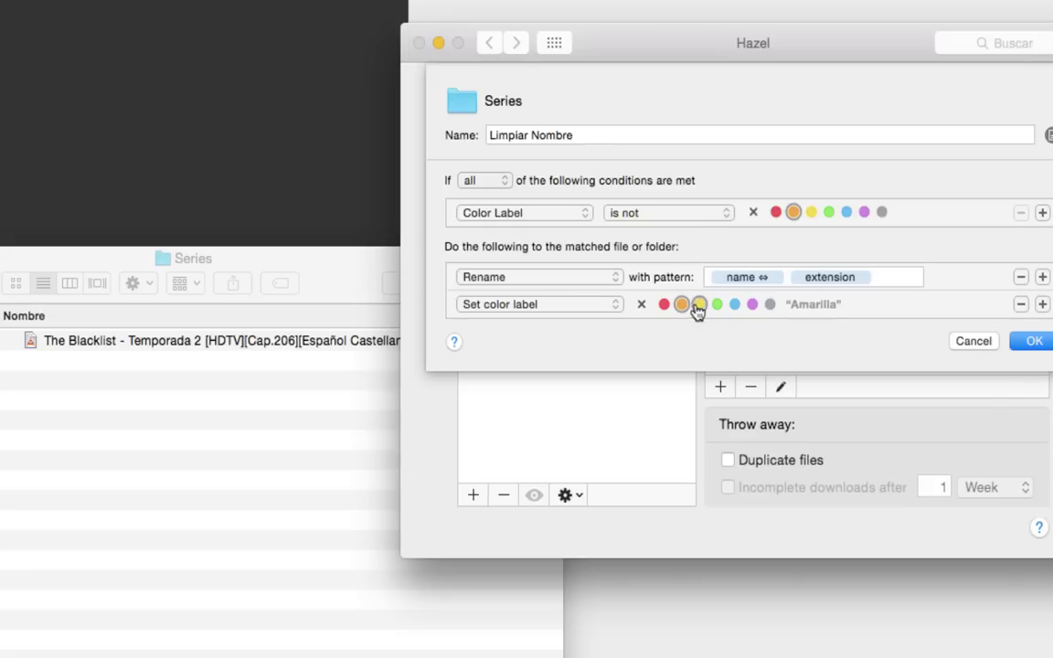
{"action": "left_click", "coordinate": [1031, 341]}
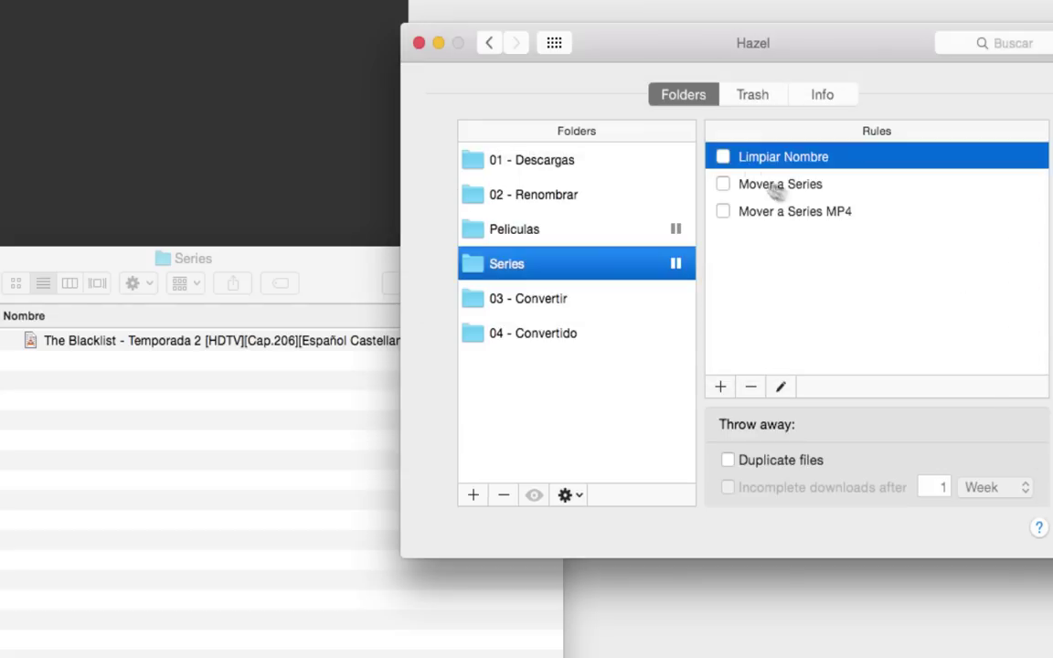
Enable the "Limpiar Nombre" rule and resume the Series folder's paused rules so the episode file gets renamed
{"action": "left_click", "coordinate": [723, 158]}
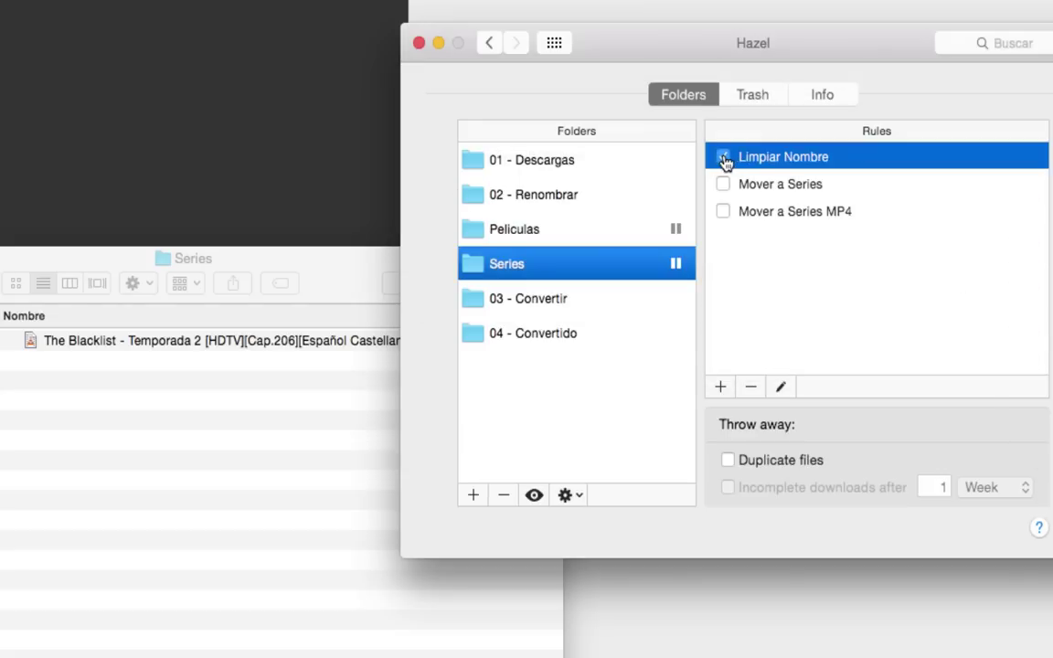
{"action": "right_click", "coordinate": [564, 276]}
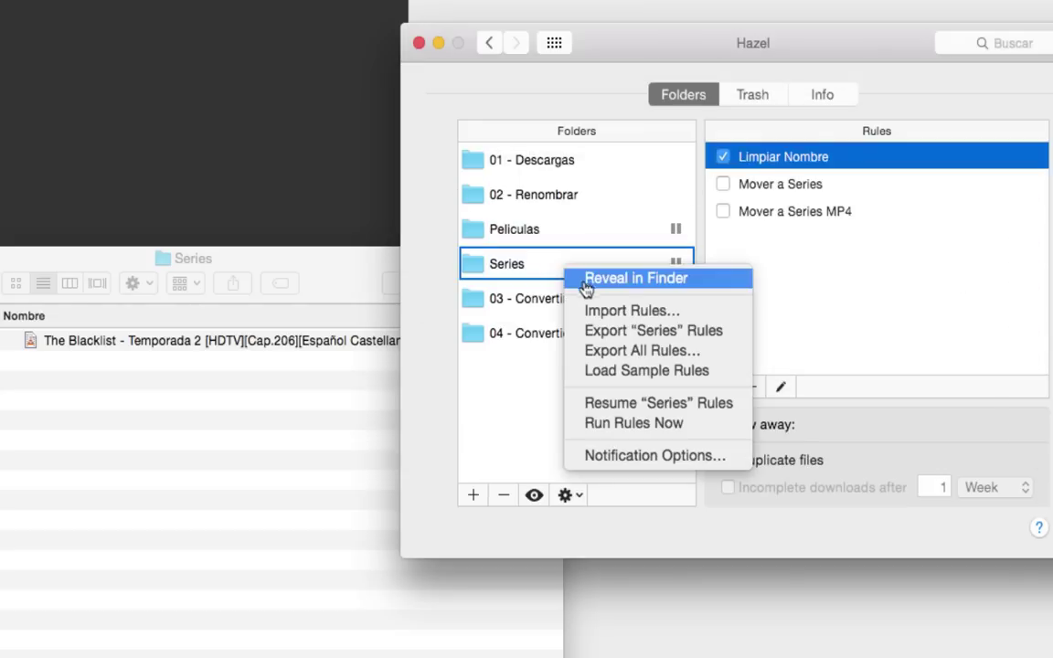
{"action": "left_click", "coordinate": [617, 403]}
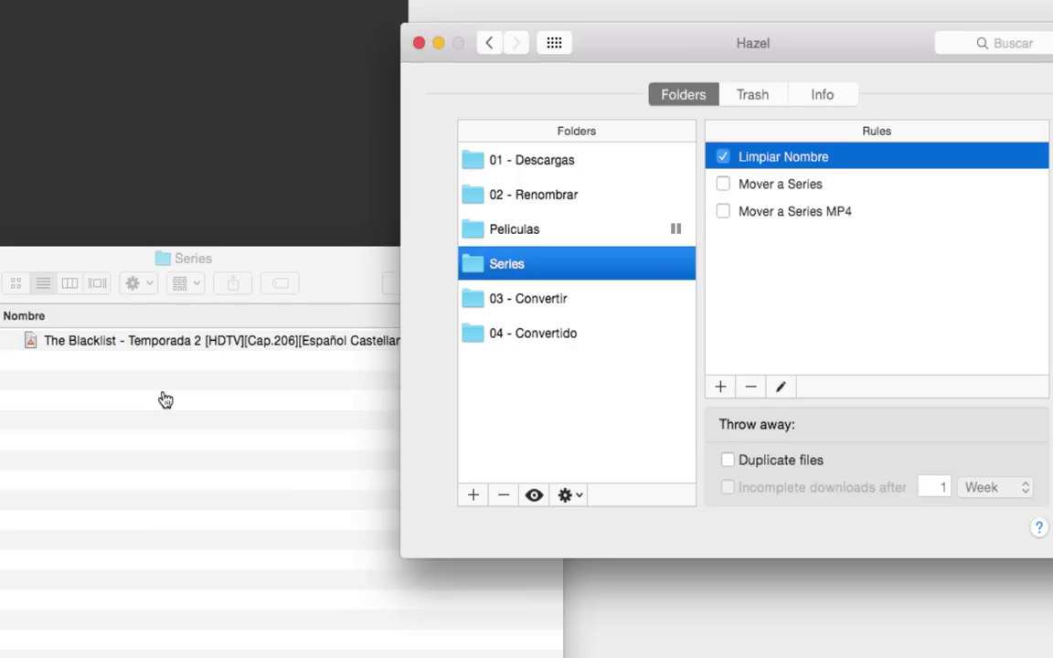
{"action": "right_click", "coordinate": [556, 267]}
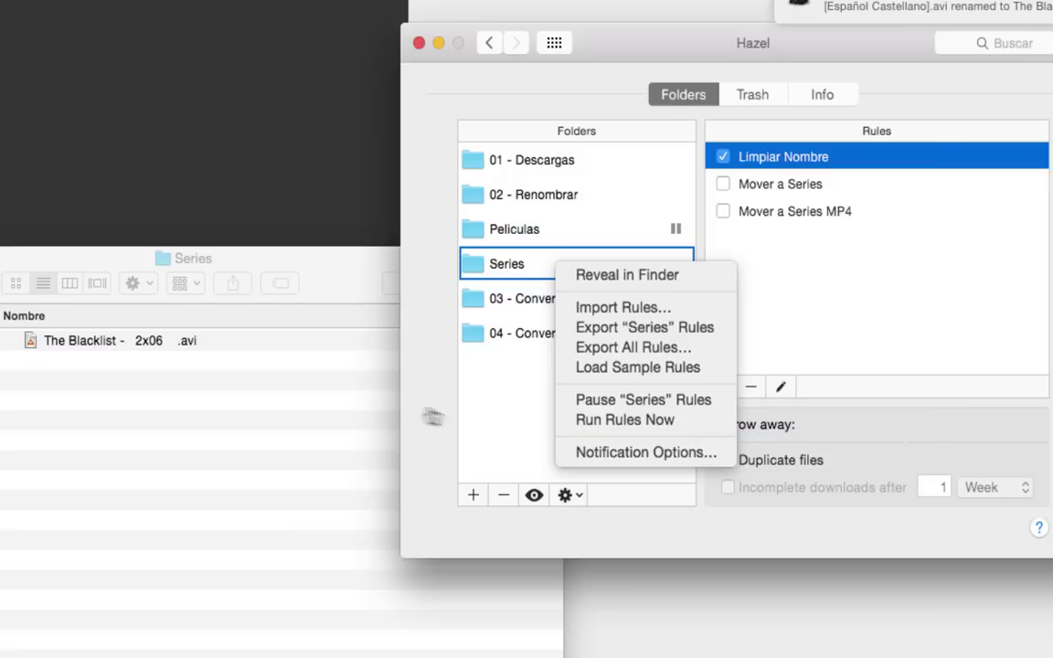
{"action": "left_click", "coordinate": [159, 409]}
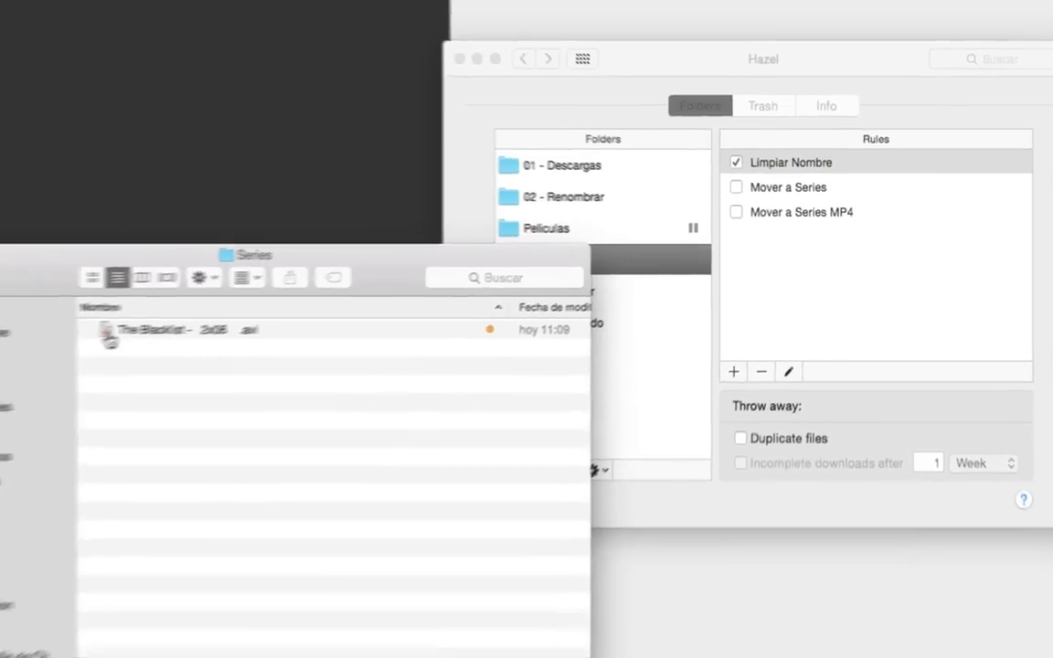
Check the general metadata iFlicks 2 finds for the renamed Blacklist .avi by queueing it, and remove it from the queue
{"action": "left_click_drag", "start_coordinate": [107, 334], "coordinate": [100, 180]}
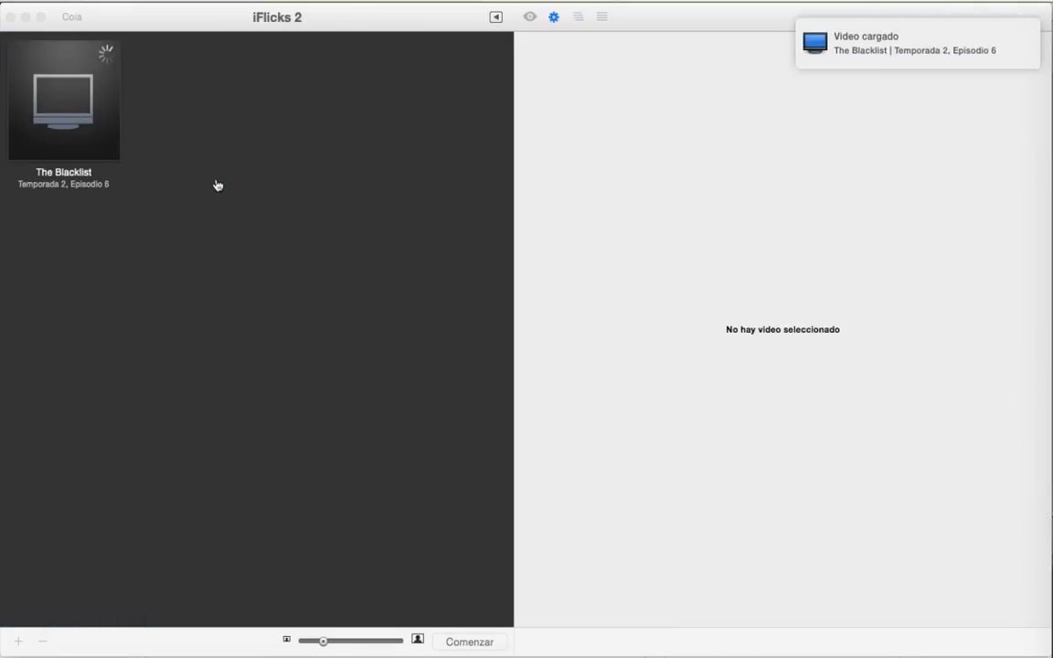
{"action": "left_click", "coordinate": [217, 185]}
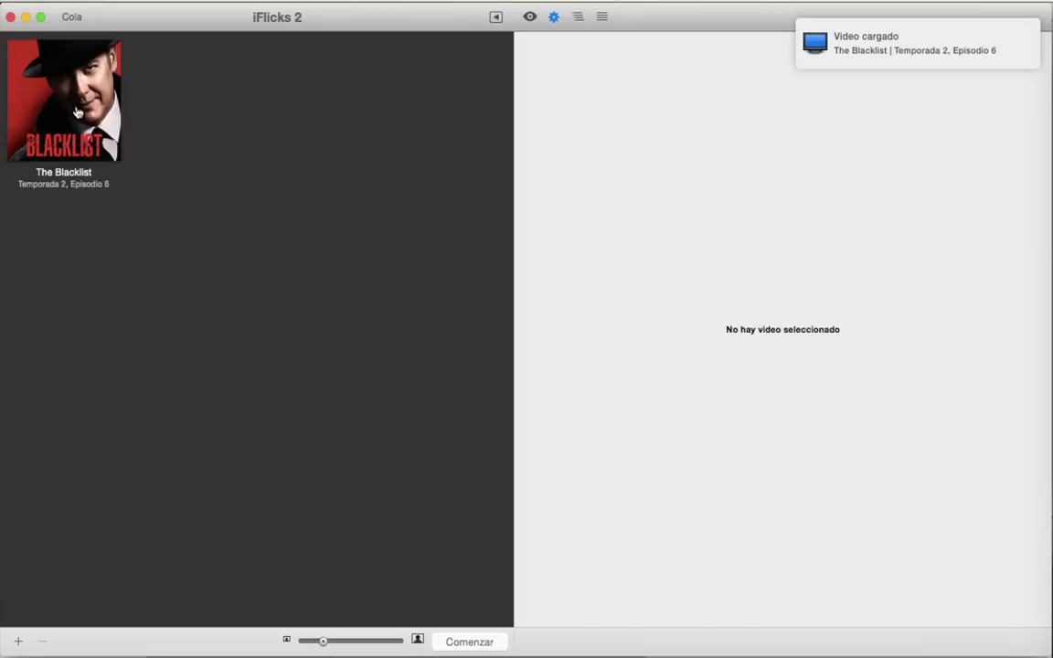
{"action": "left_click", "coordinate": [77, 110]}
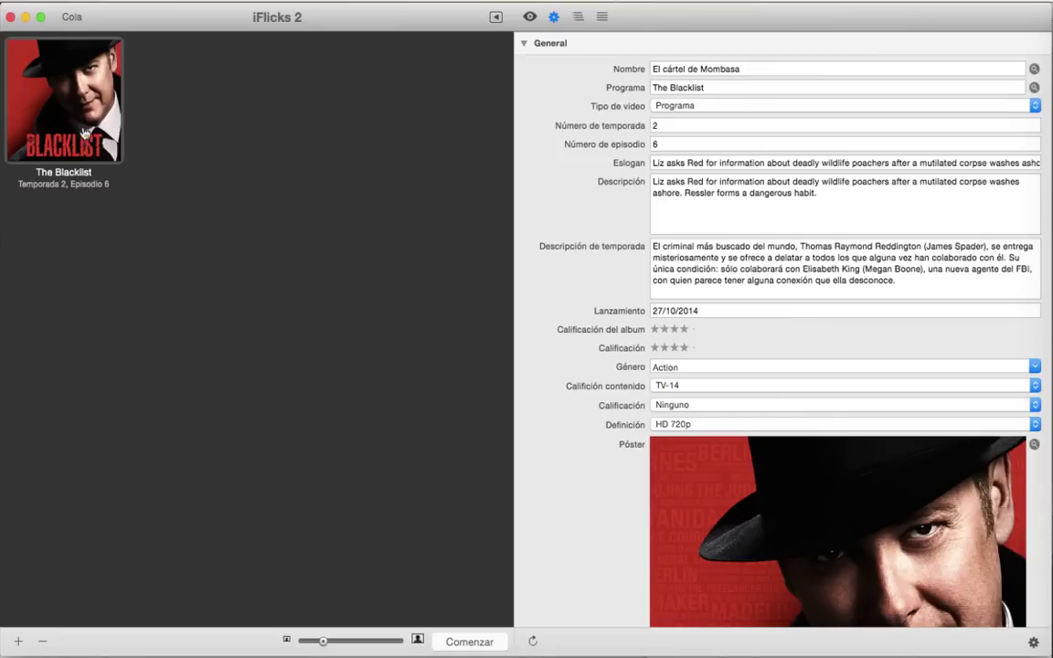
{"action": "left_click", "coordinate": [40, 642]}
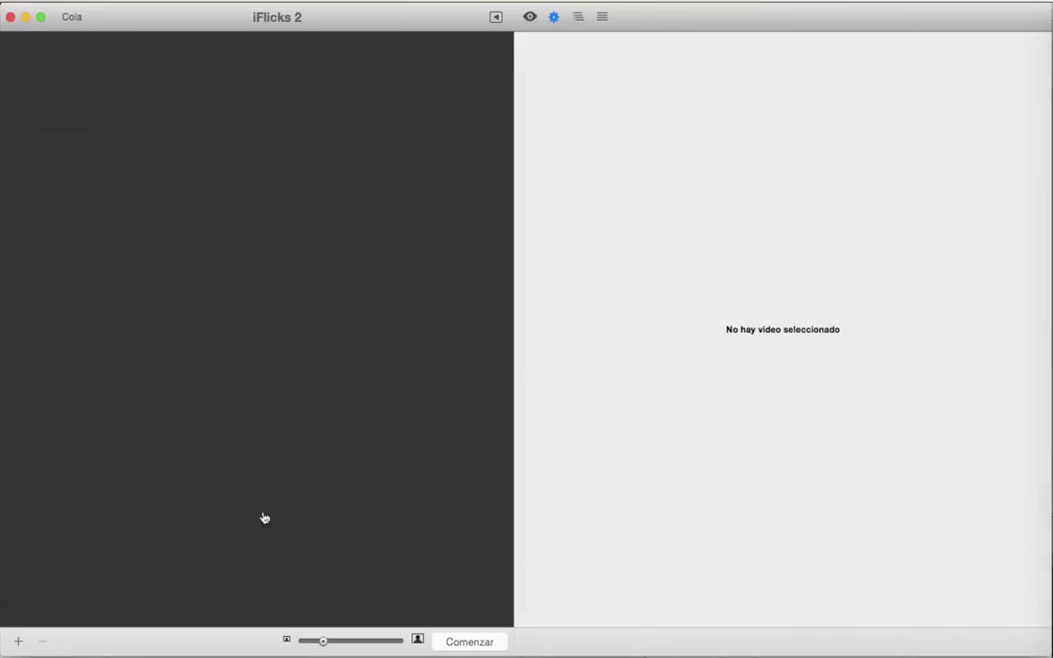
Switch back to Hazel and open the Series folder's "Mover a Series" rule to examine its conditions and actions
{"action": "left_click", "coordinate": [1051, 37]}
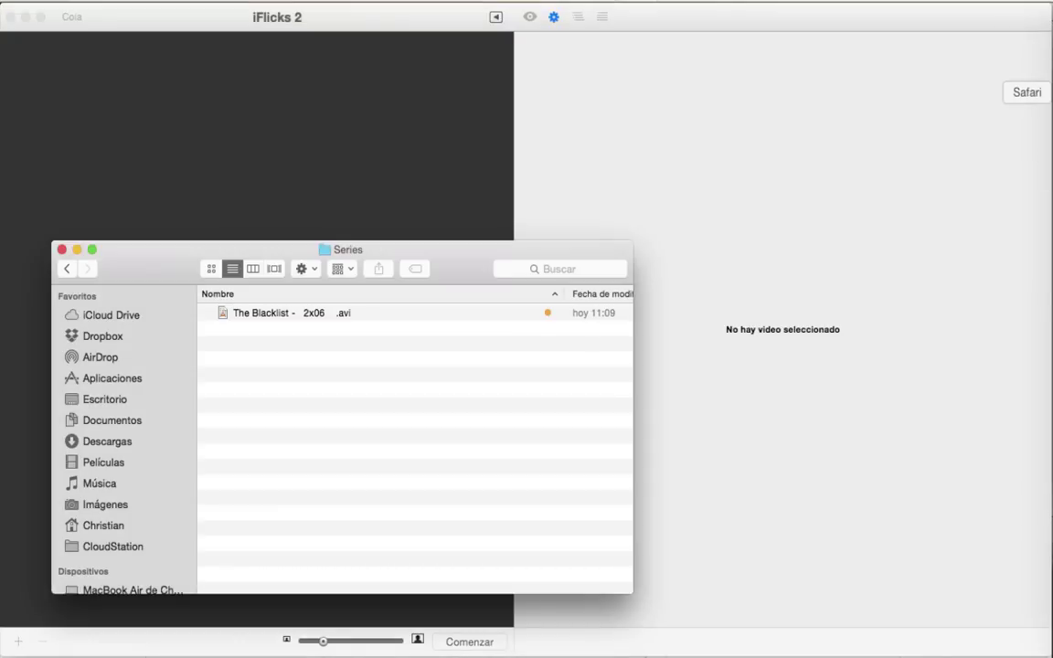
{"action": "left_click", "coordinate": [1049, 146]}
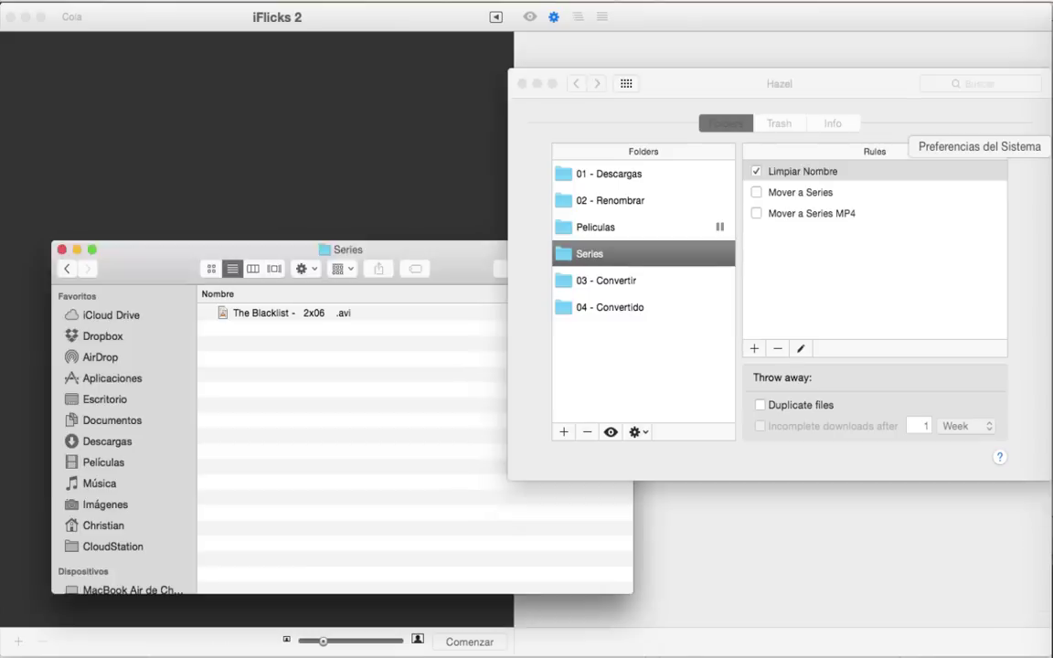
{"action": "left_click", "coordinate": [807, 194]}
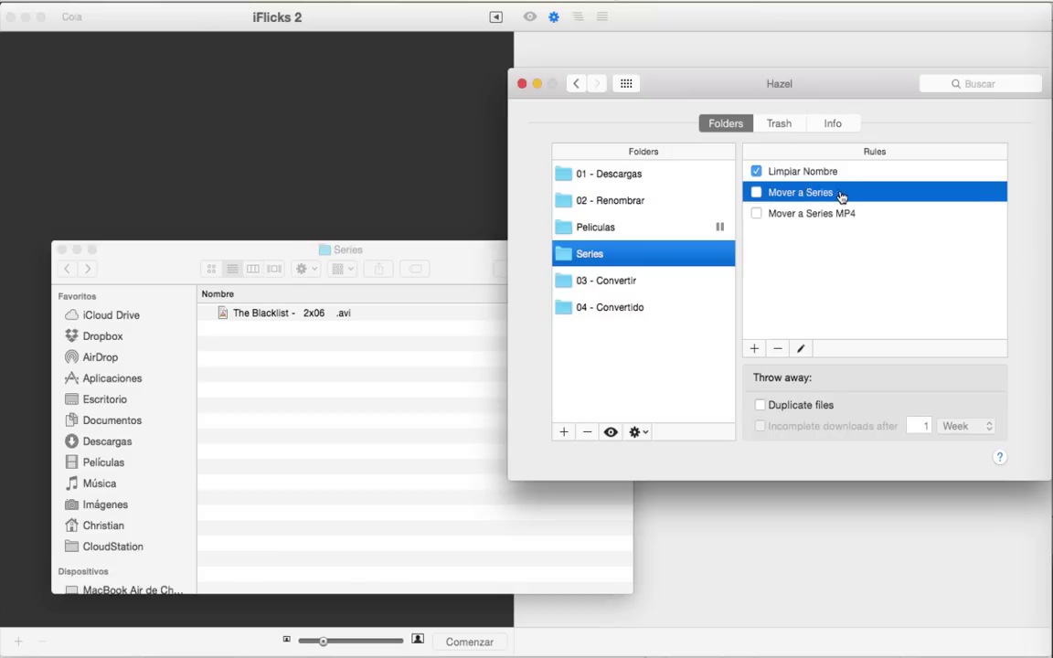
{"action": "double_click", "coordinate": [834, 194]}
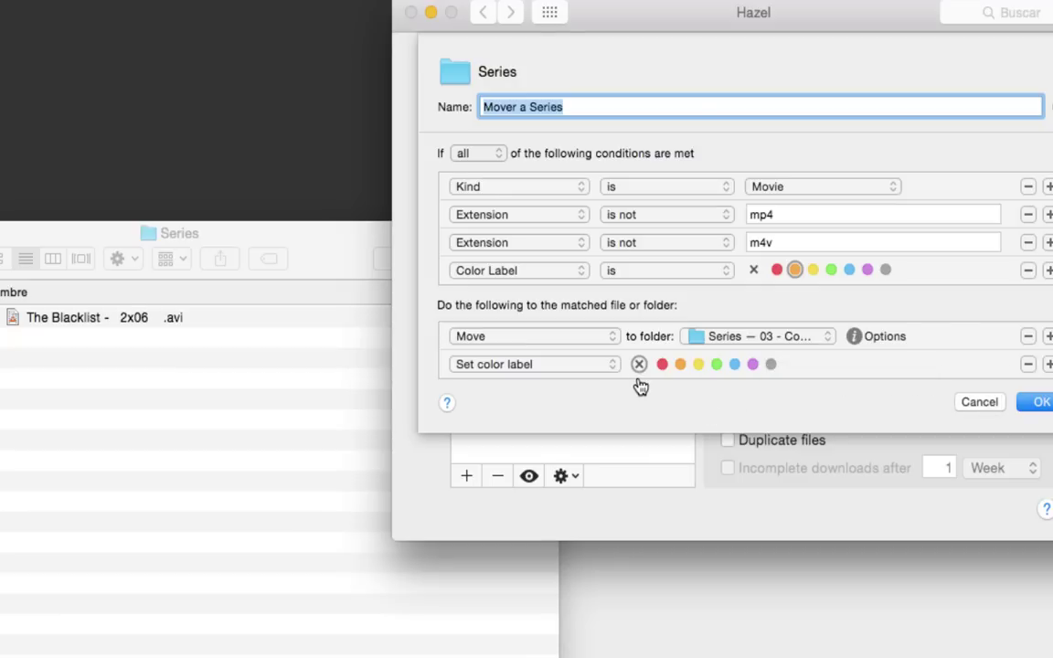
Leave the "Mover a Series" rule unchanged, then examine the conditions and actions of "Mover a Series MP4" and close it, accepting its settings
{"action": "left_click", "coordinate": [978, 403]}
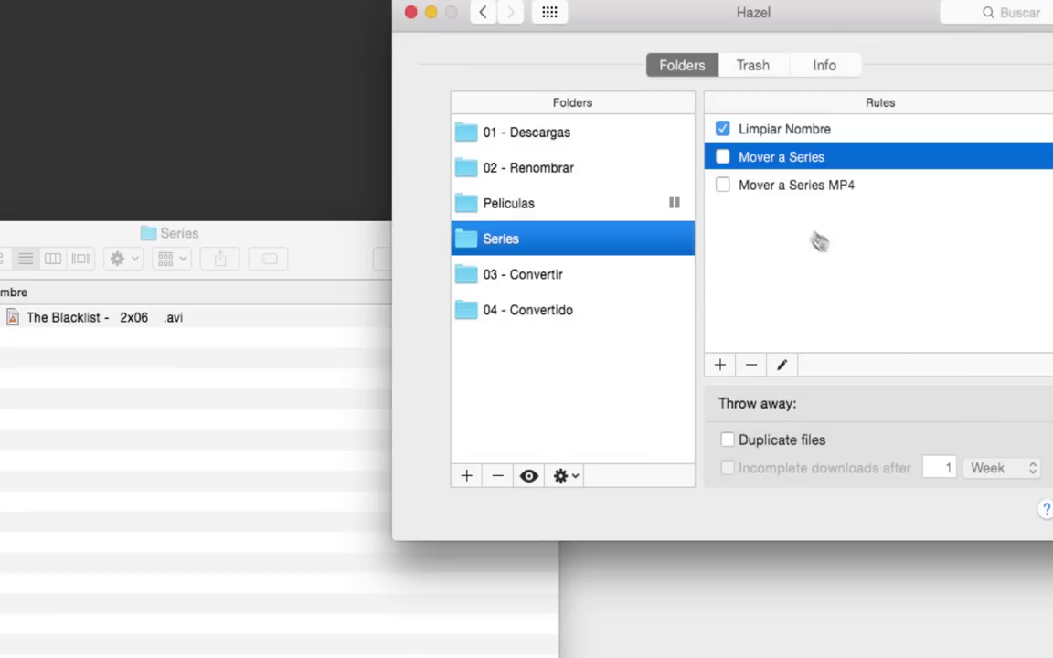
{"action": "double_click", "coordinate": [789, 187]}
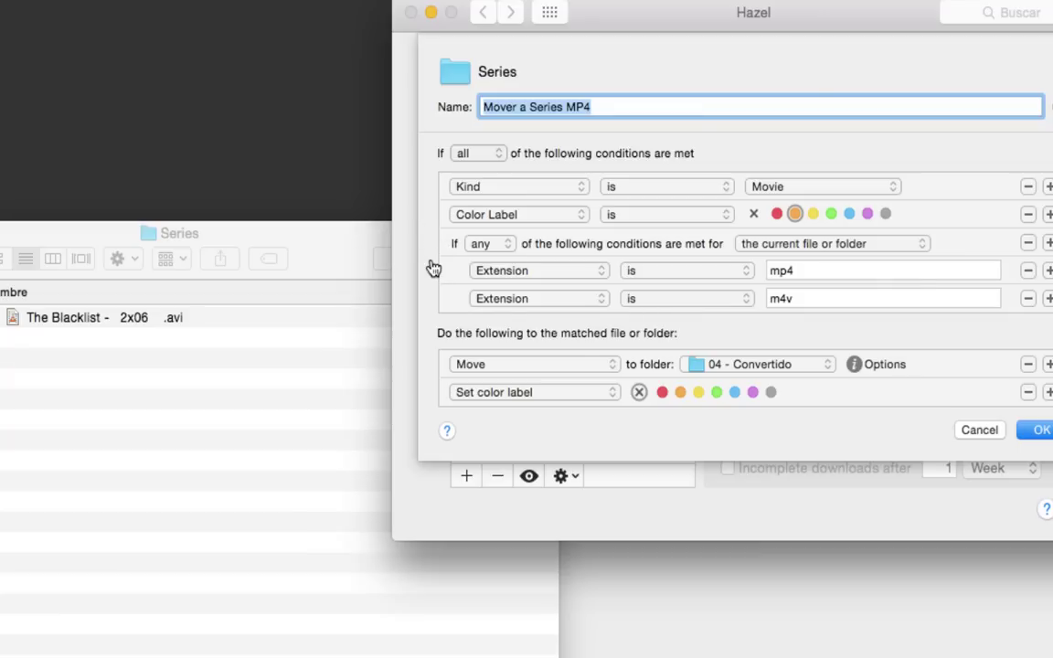
{"action": "left_click", "coordinate": [1038, 429]}
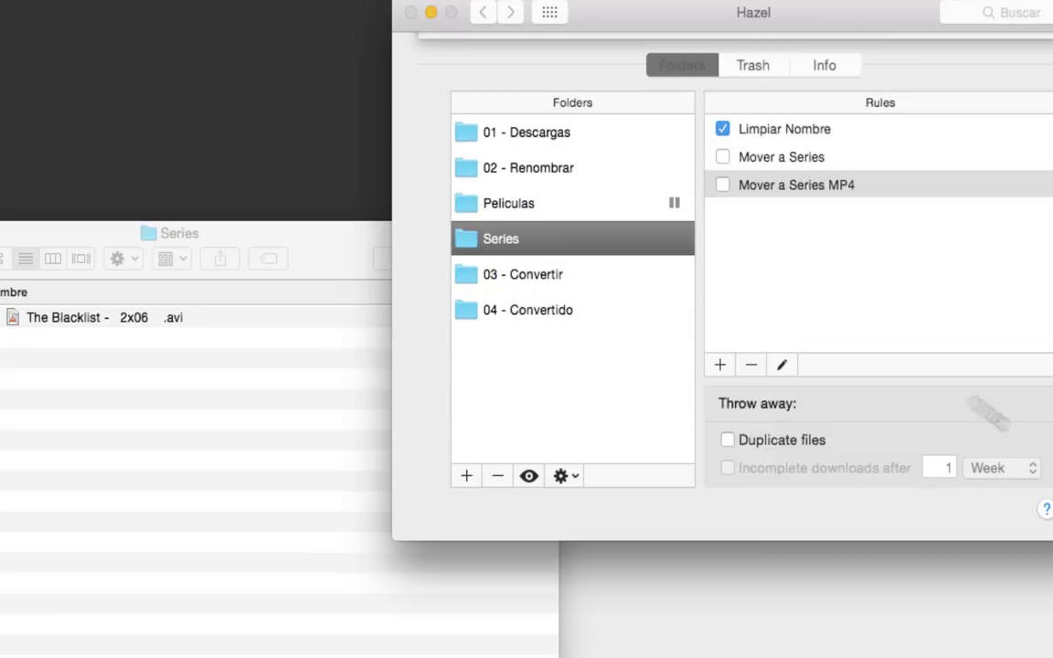
Enable the "Mover a Series MP4" and "Mover a Series" rules and go up to the Screencast folder in Finder
{"action": "left_click", "coordinate": [723, 184]}
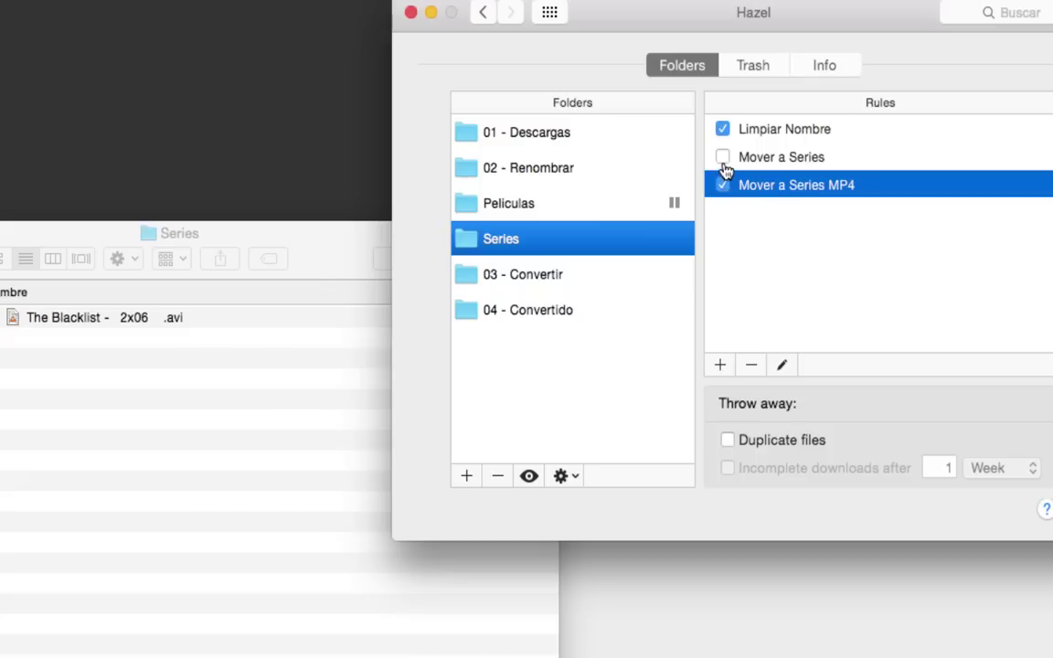
{"action": "left_click", "coordinate": [722, 157]}
{"action": "left_click", "coordinate": [100, 391]}
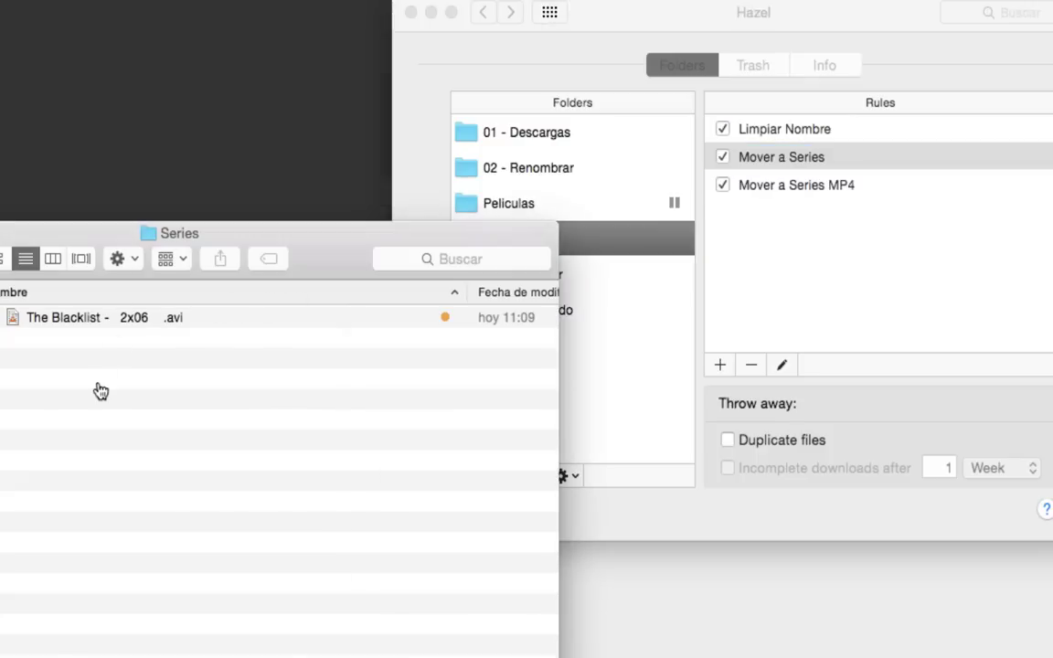
{"action": "key", "text": "super+Up"}
{"action": "key", "text": "super+Up"}
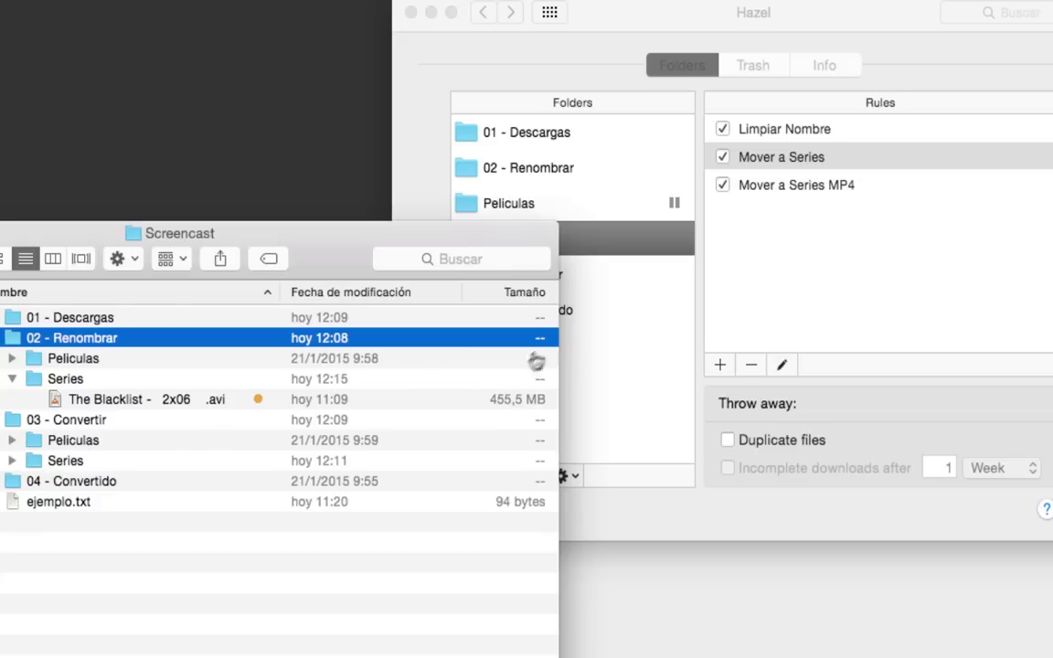
Switch back to Hazel and pause the rules of the Series folder
{"action": "left_click", "coordinate": [606, 240]}
{"action": "right_click", "coordinate": [607, 245]}
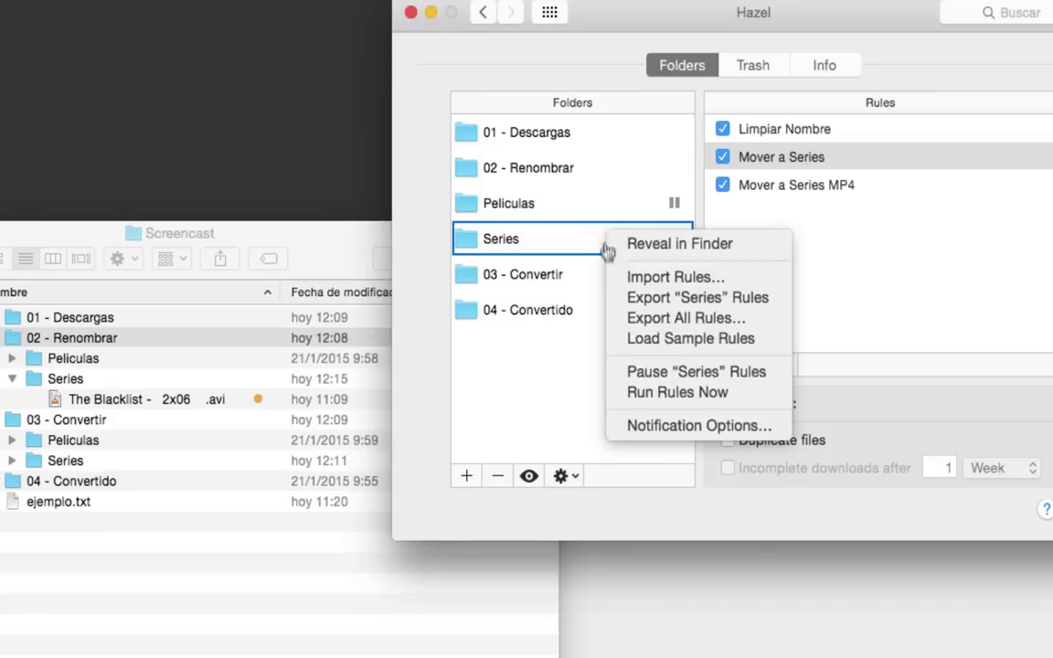
{"action": "left_click", "coordinate": [660, 373]}
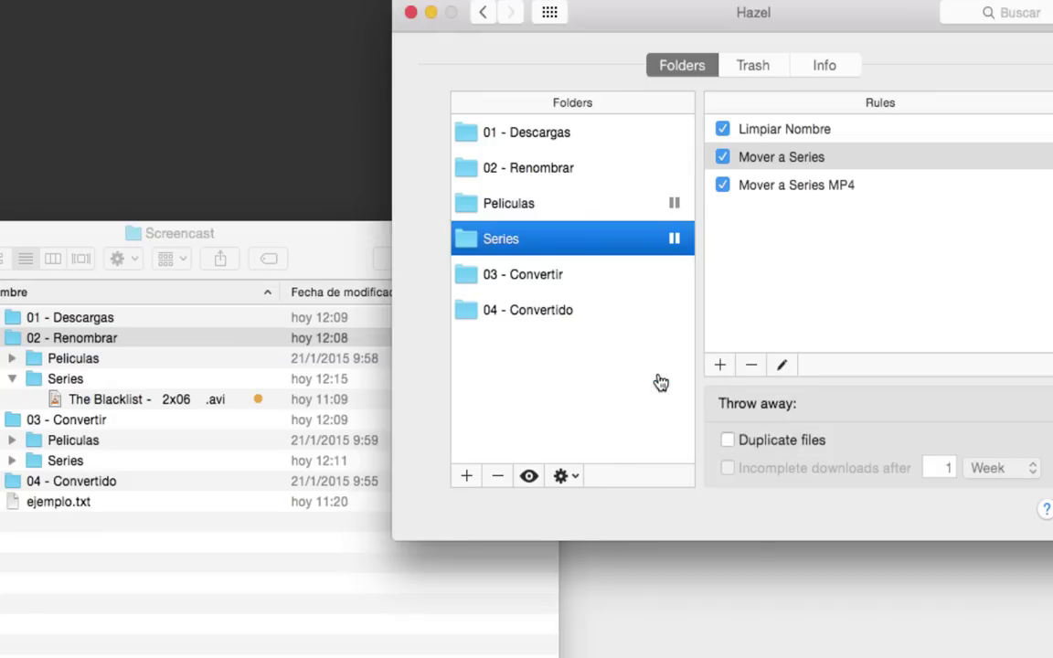
Switch to iFlicks 2 and examine the available presets in its general preferences
{"action": "left_click", "coordinate": [117, 77]}
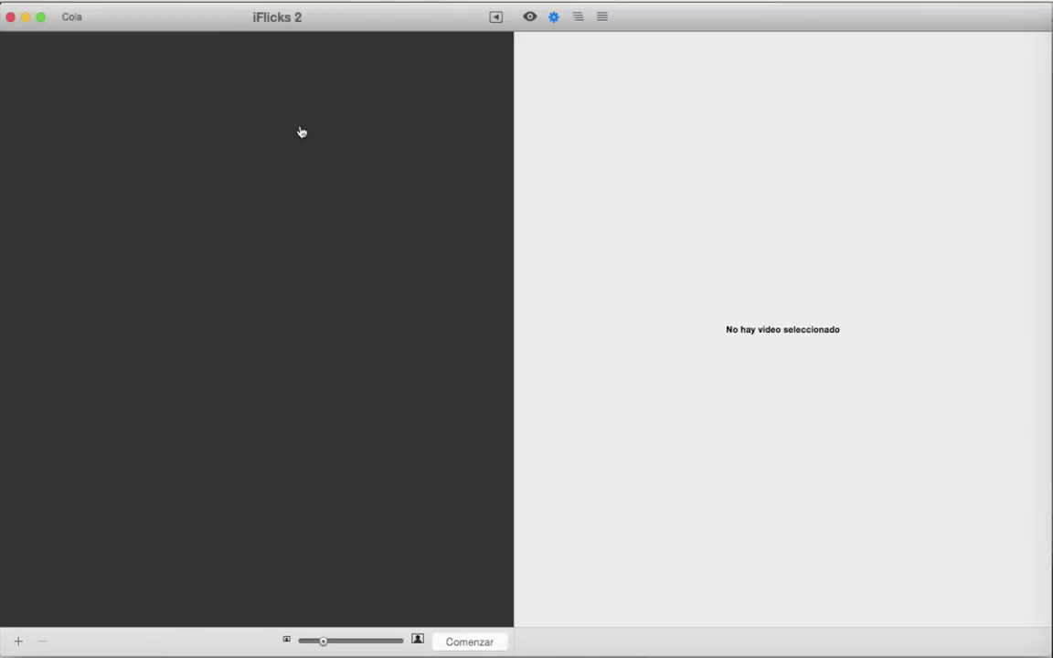
{"action": "key", "text": "super+comma"}
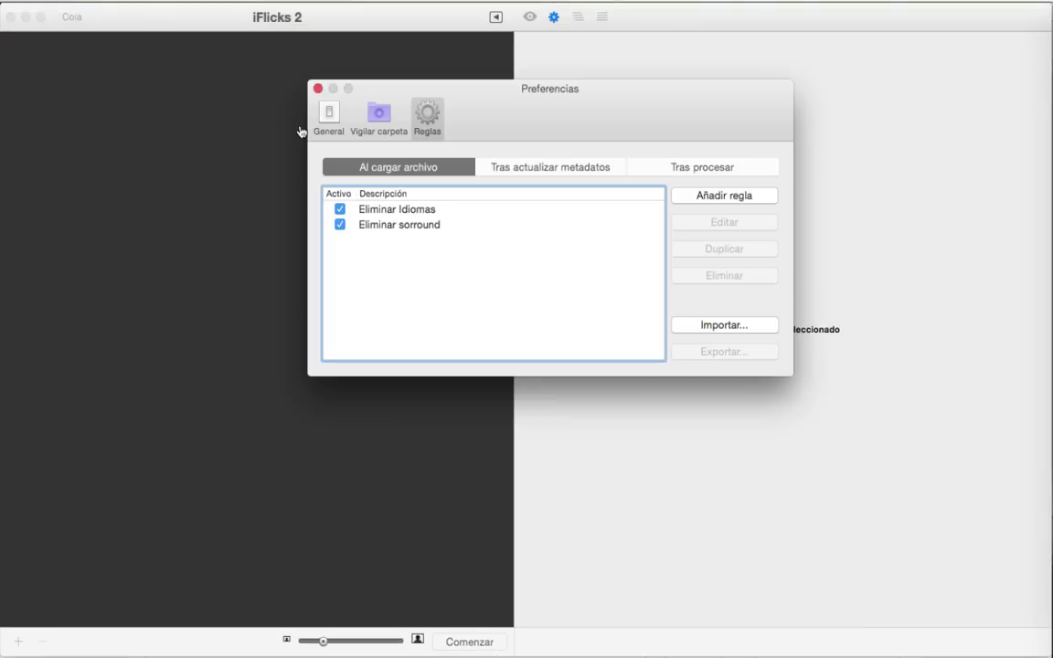
{"action": "left_click", "coordinate": [333, 129]}
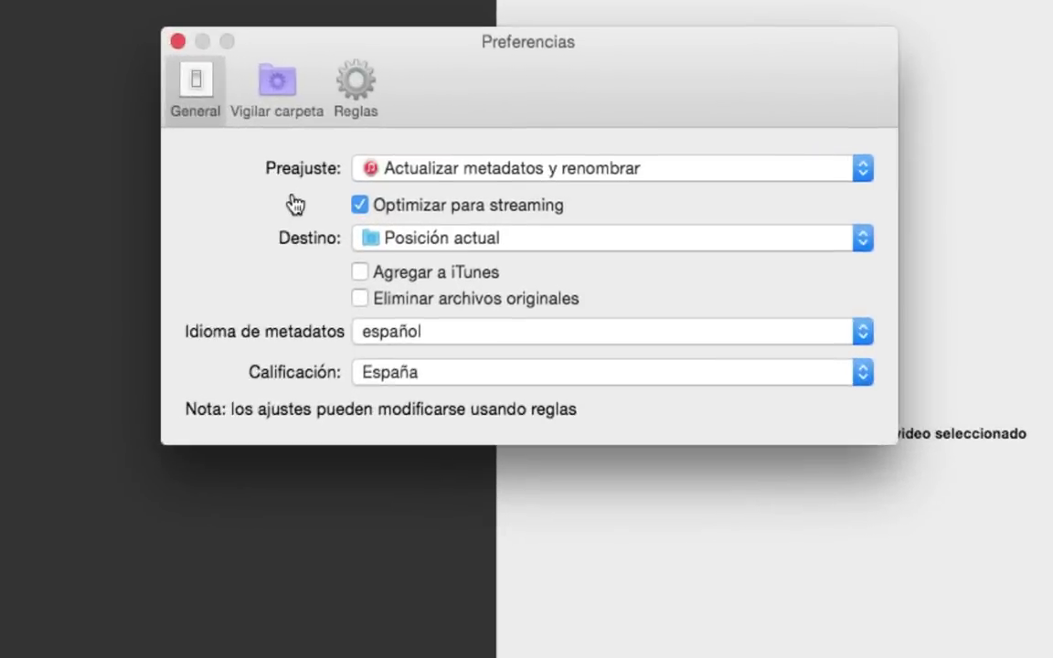
{"action": "left_click", "coordinate": [460, 176]}
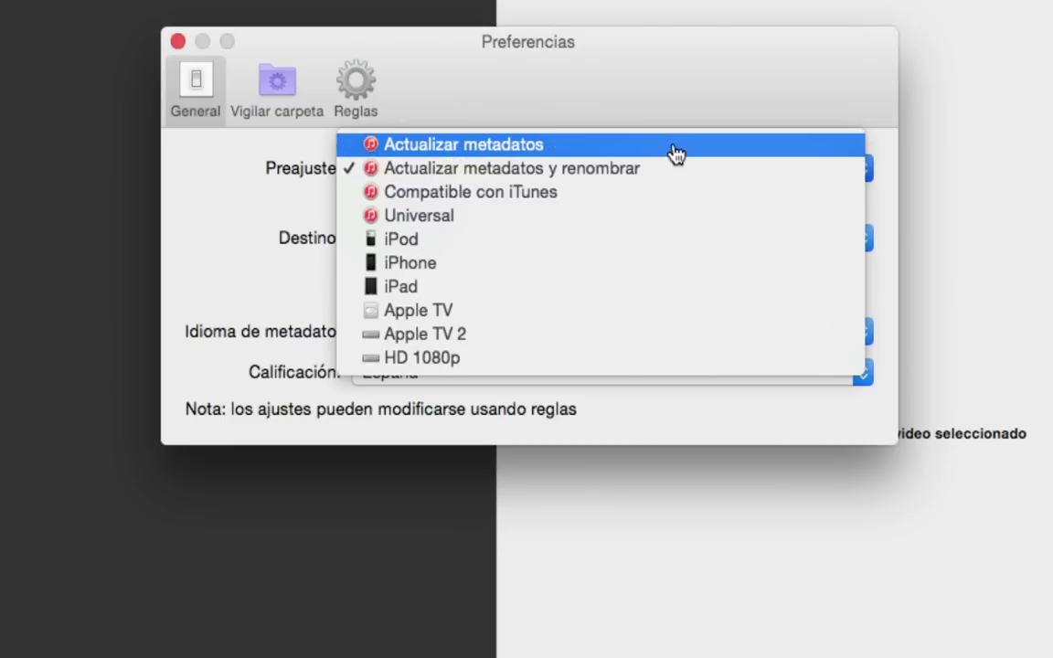